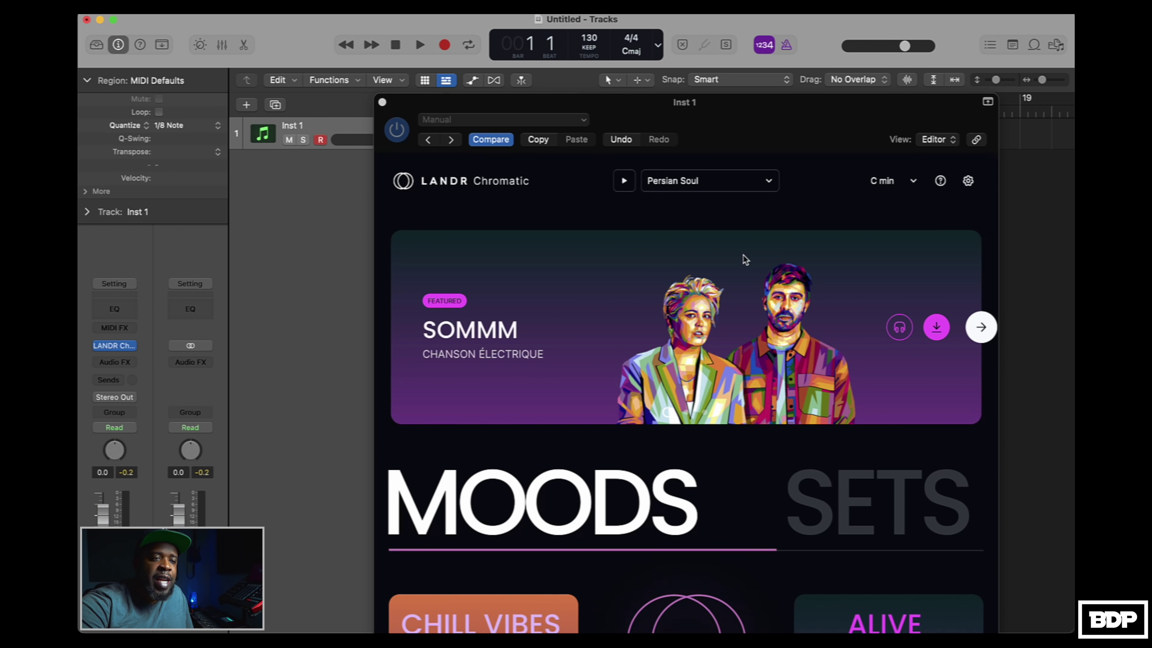
Move the instrument window up and browse the Moods collection, glancing at the Sets list along the way.
{"action": "left_click_drag", "start_coordinate": [800, 119], "coordinate": [744, 53]}
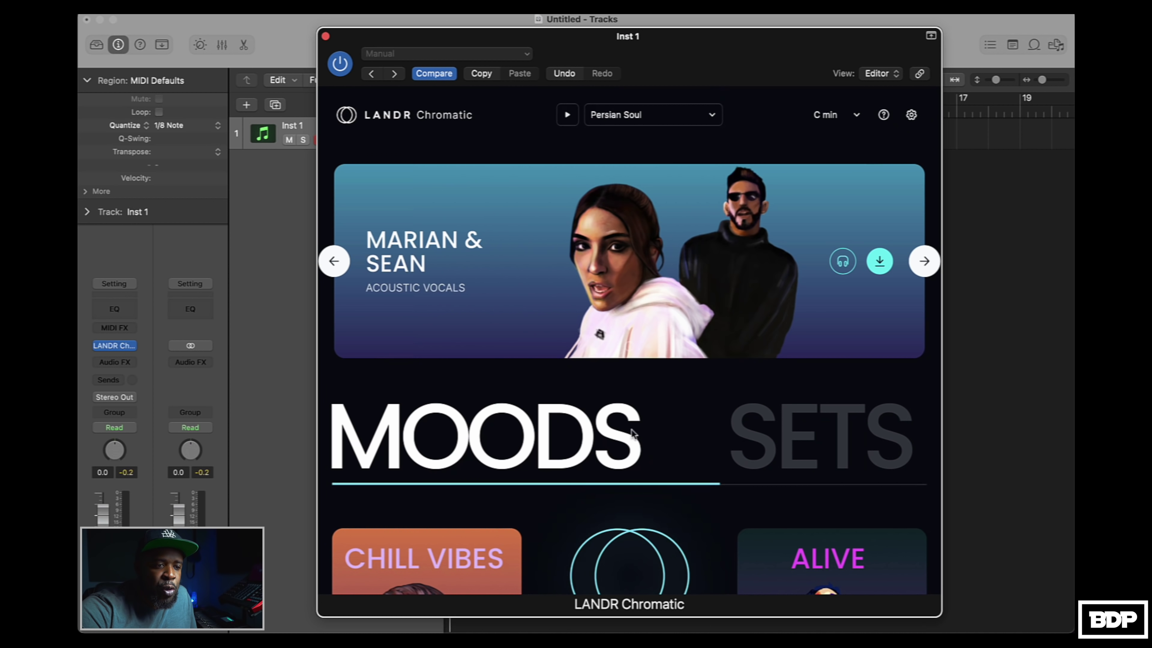
{"action": "left_click", "coordinate": [791, 446]}
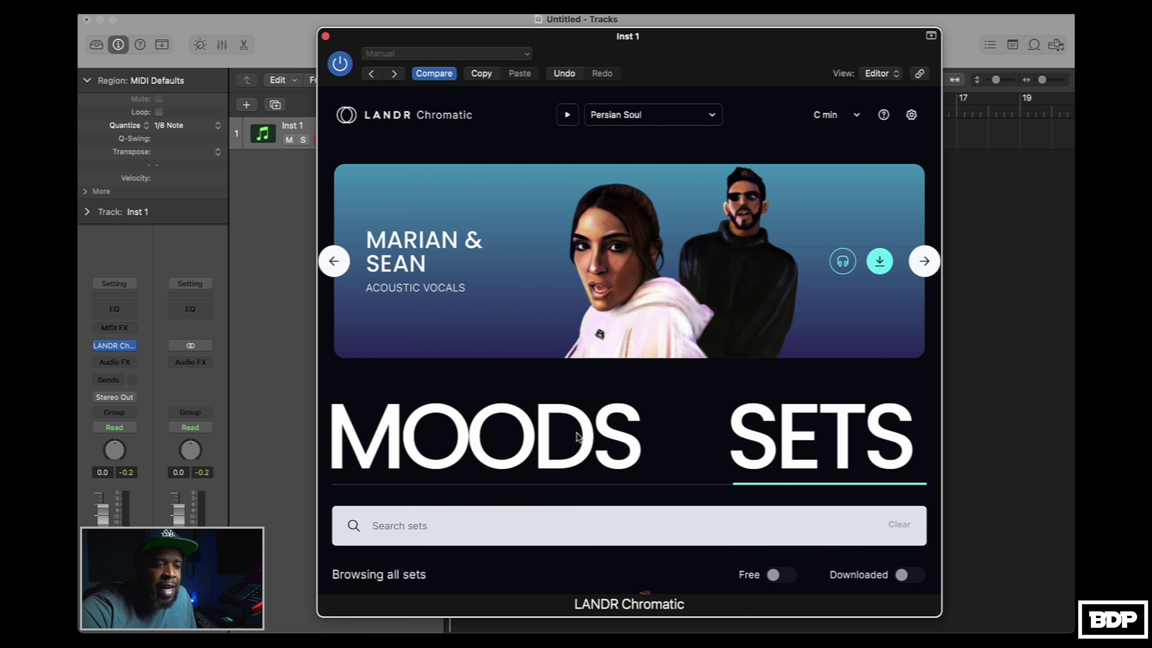
{"action": "left_click", "coordinate": [578, 436]}
{"action": "scroll", "coordinate": [596, 474], "scroll_direction": "down", "scroll_amount": 10}
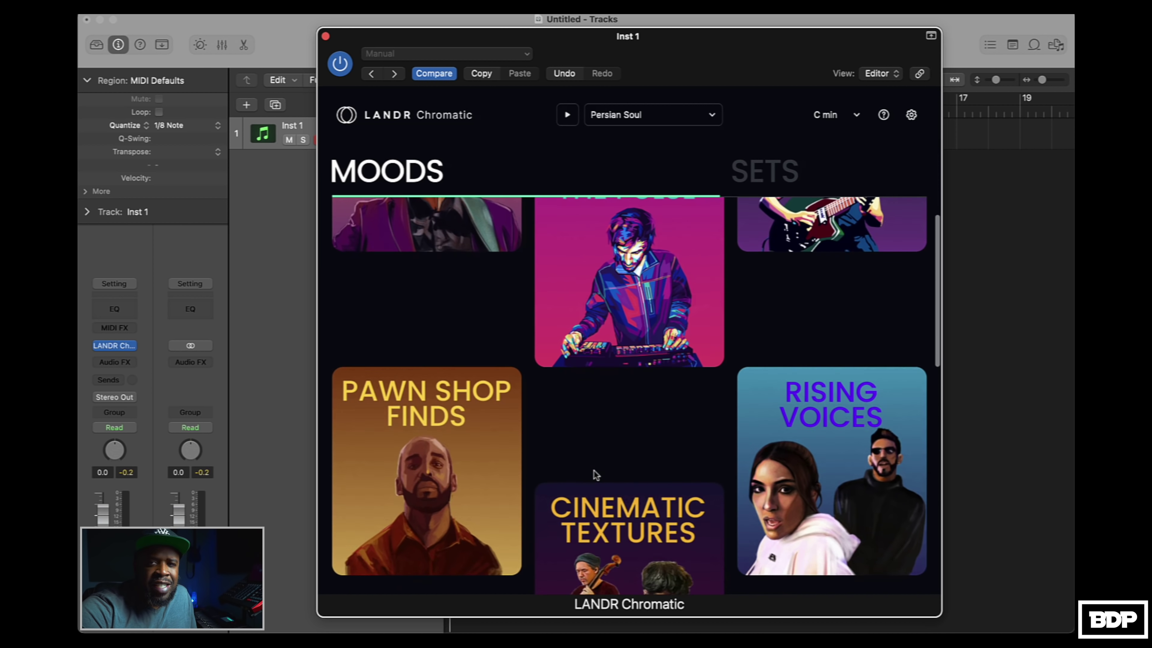
{"action": "scroll", "coordinate": [596, 475], "scroll_direction": "up", "scroll_amount": 5}
{"action": "mouse_move", "coordinate": [596, 474]}
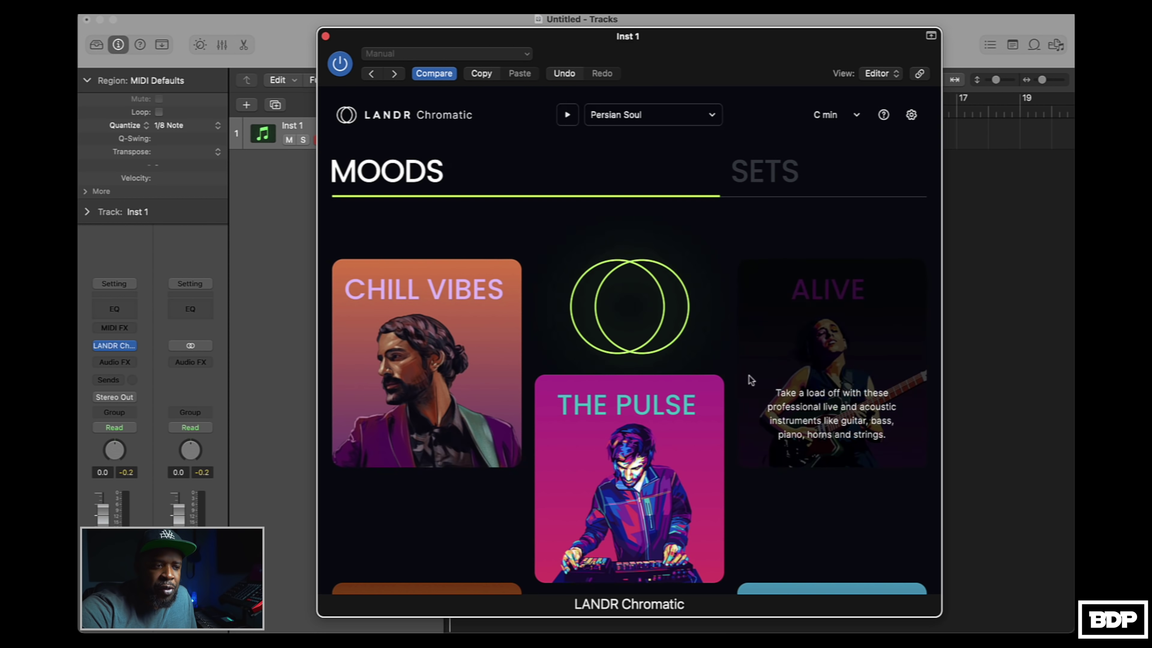
{"action": "scroll", "coordinate": [640, 498], "scroll_direction": "down", "scroll_amount": 5}
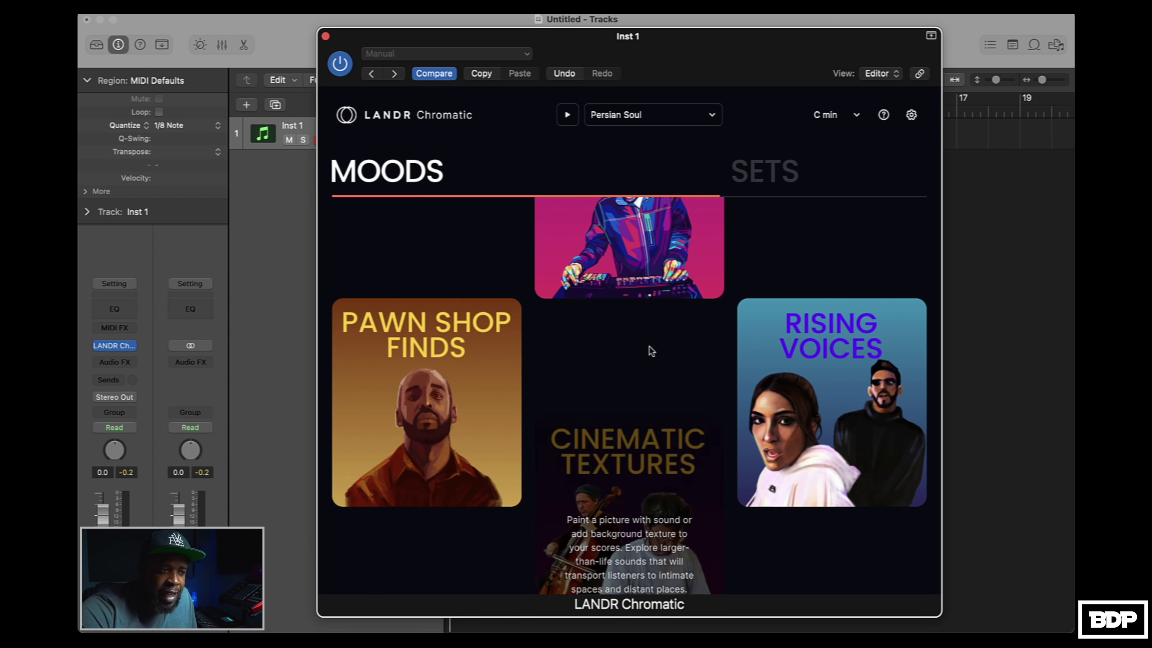
{"action": "scroll", "coordinate": [648, 347], "scroll_direction": "down", "scroll_amount": 3}
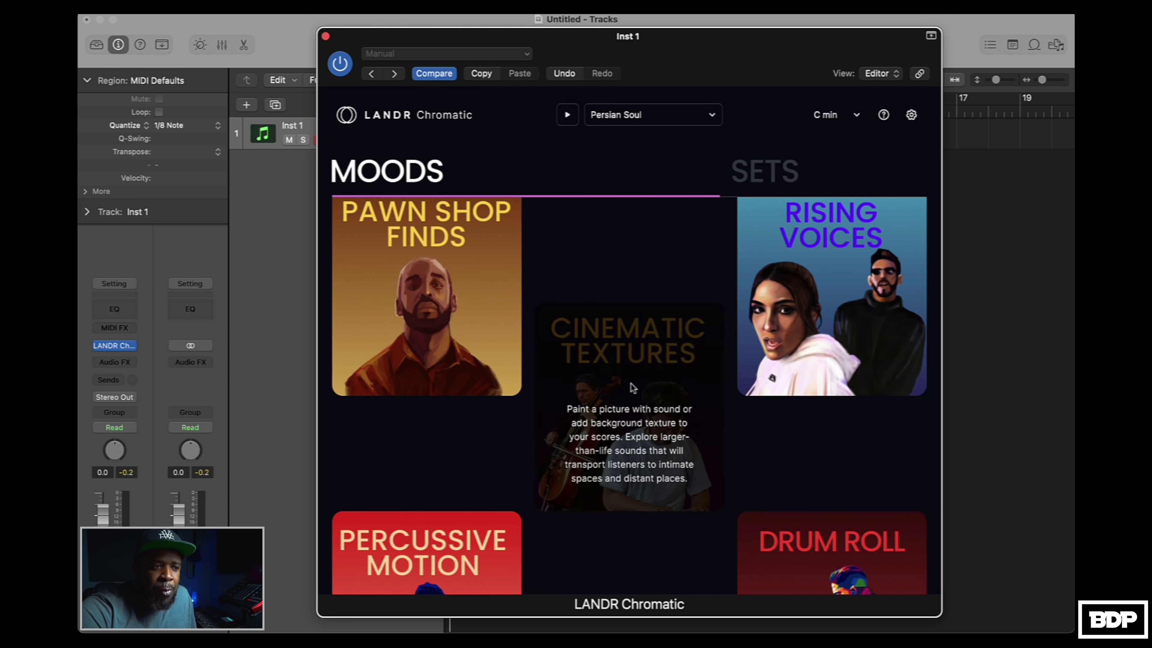
Open the Cinematic Textures mood and look through its list of sets.
{"action": "left_click", "coordinate": [629, 373]}
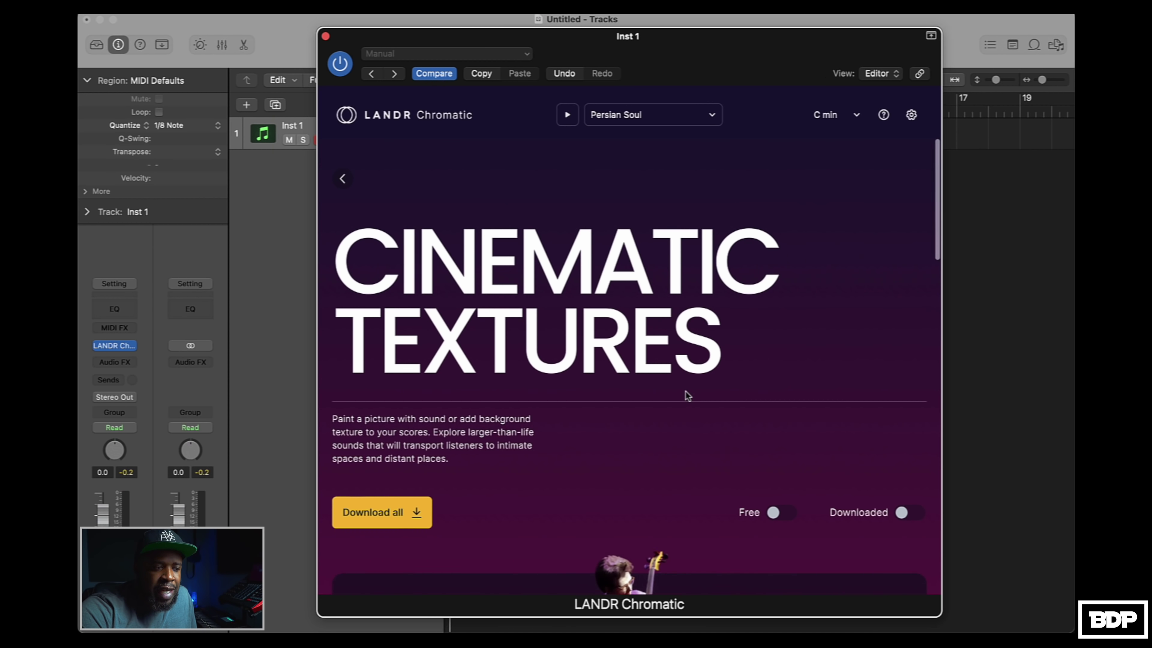
{"action": "scroll", "coordinate": [686, 393], "scroll_direction": "down", "scroll_amount": 6}
{"action": "scroll", "coordinate": [685, 391], "scroll_direction": "down", "scroll_amount": 4}
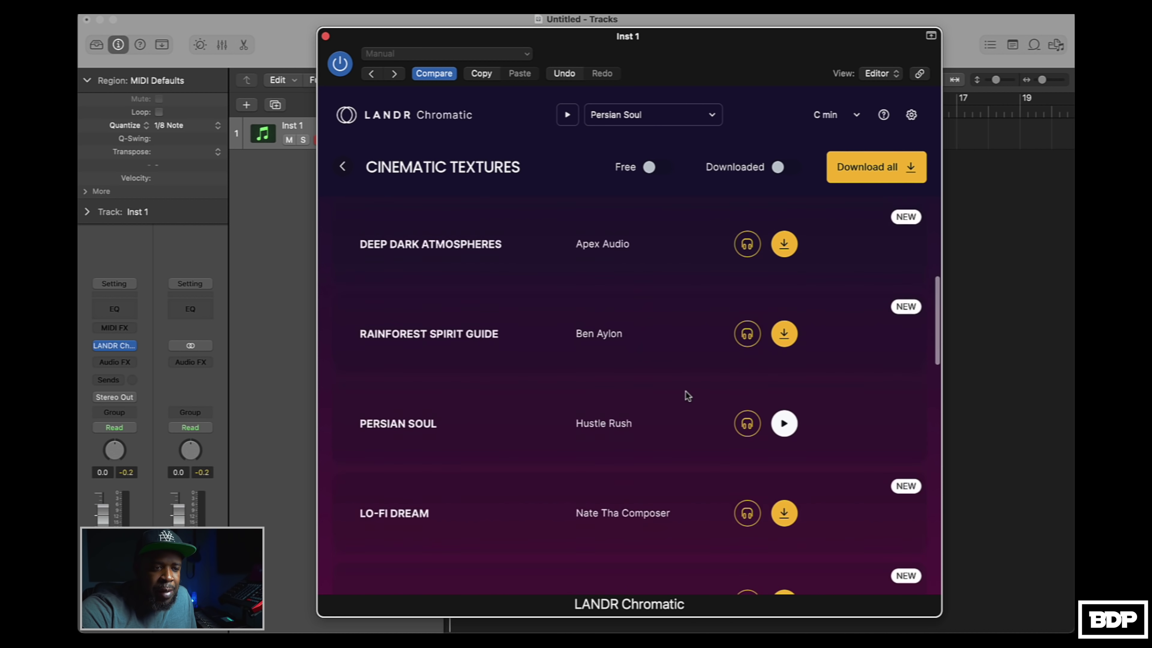
{"action": "scroll", "coordinate": [686, 383], "scroll_direction": "up", "scroll_amount": 10}
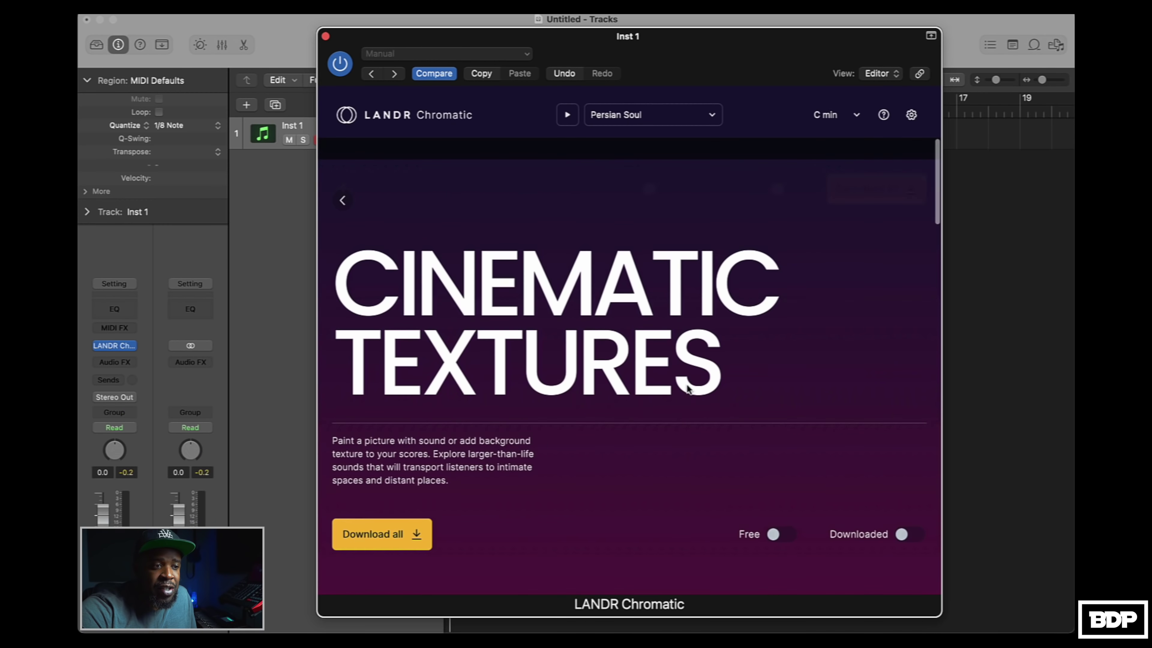
{"action": "scroll", "coordinate": [686, 383], "scroll_direction": "down", "scroll_amount": 5}
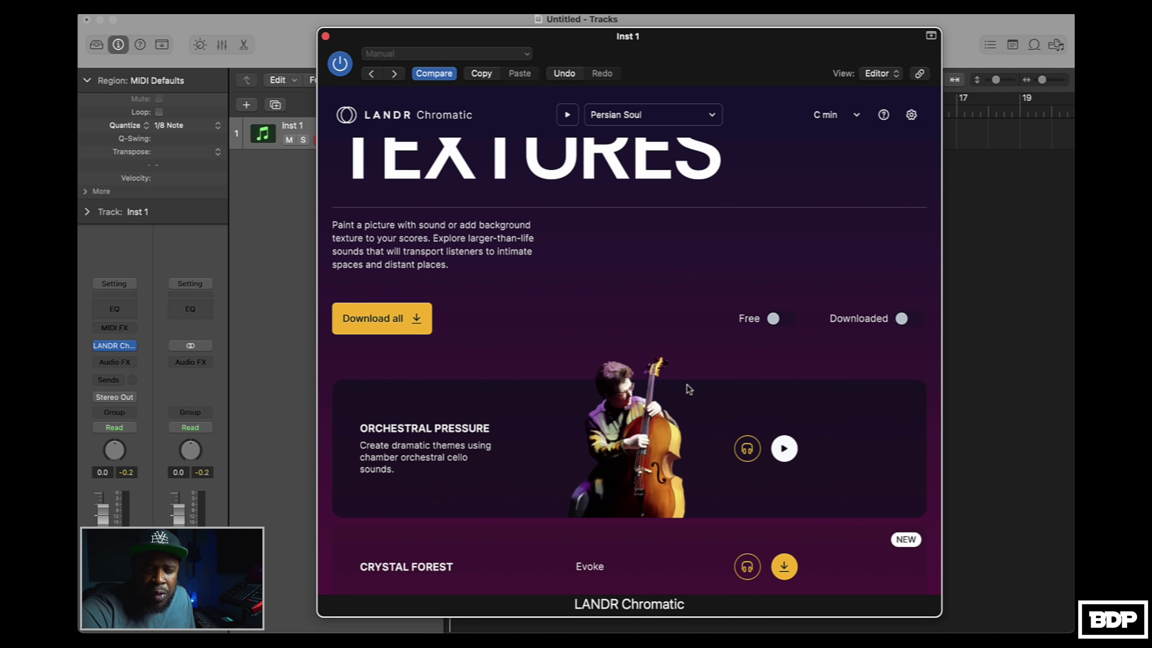
{"action": "scroll", "coordinate": [698, 336], "scroll_direction": "down", "scroll_amount": 1}
{"action": "scroll", "coordinate": [701, 343], "scroll_direction": "down", "scroll_amount": 3}
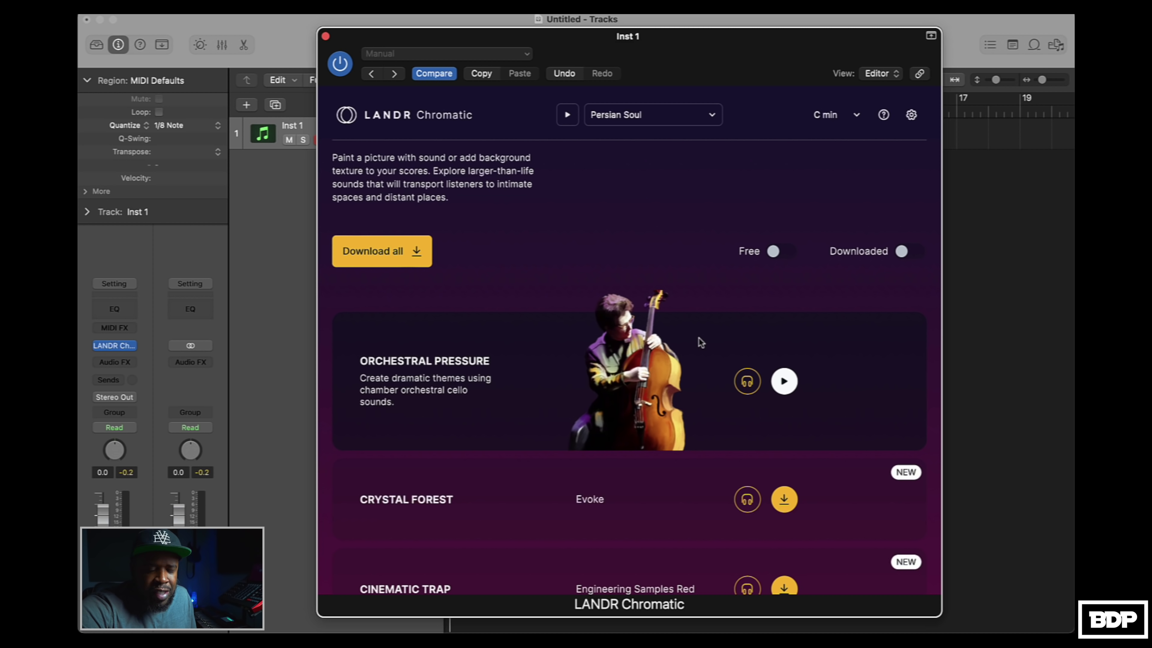
Preview the Orchestral Pressure, Crystal Forest and Cinematic Trap sets one after another, stopping each preview.
{"action": "left_click", "coordinate": [747, 381]}
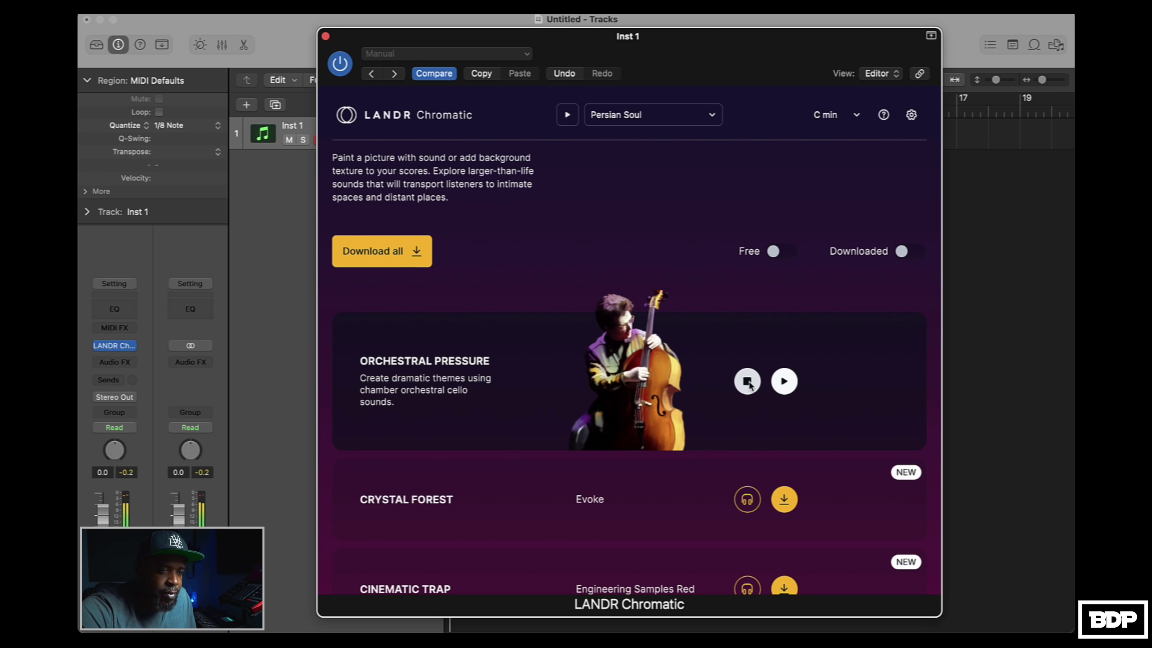
{"action": "left_click", "coordinate": [747, 382]}
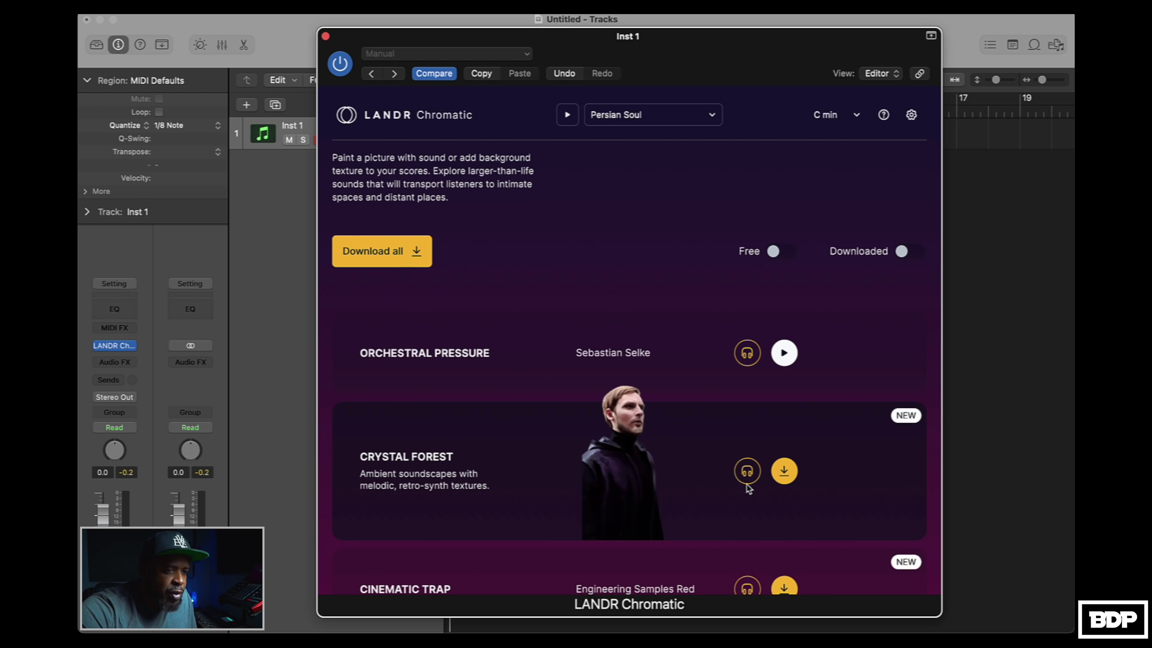
{"action": "left_click", "coordinate": [746, 471]}
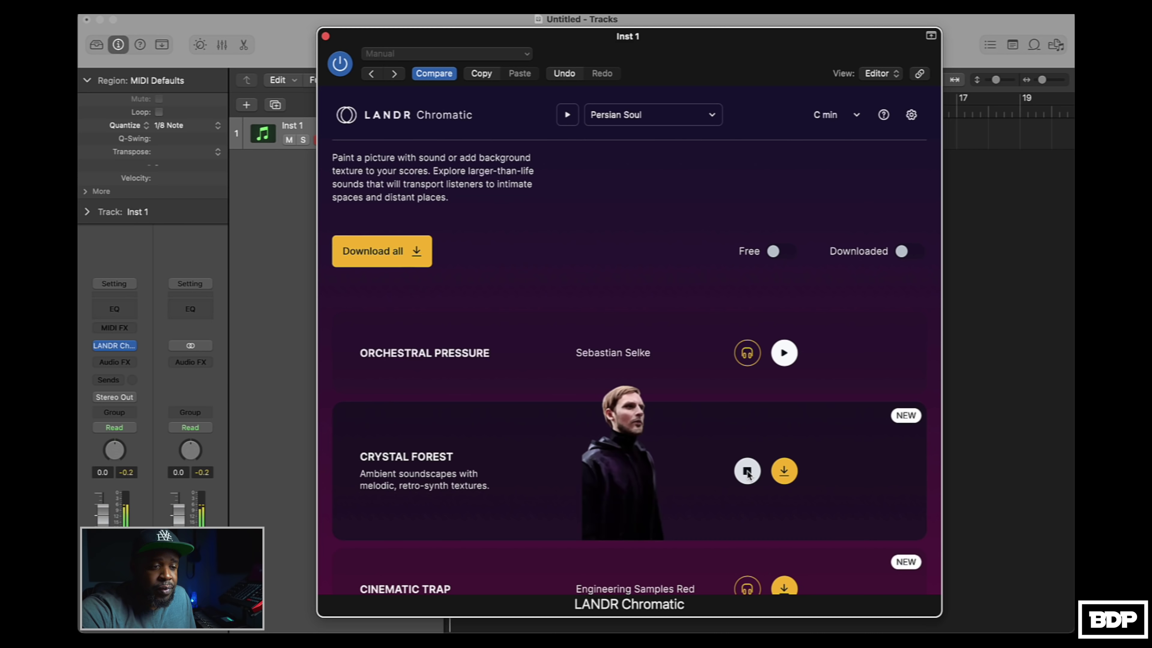
{"action": "left_click", "coordinate": [746, 472]}
{"action": "scroll", "coordinate": [746, 472], "scroll_direction": "down", "scroll_amount": 3}
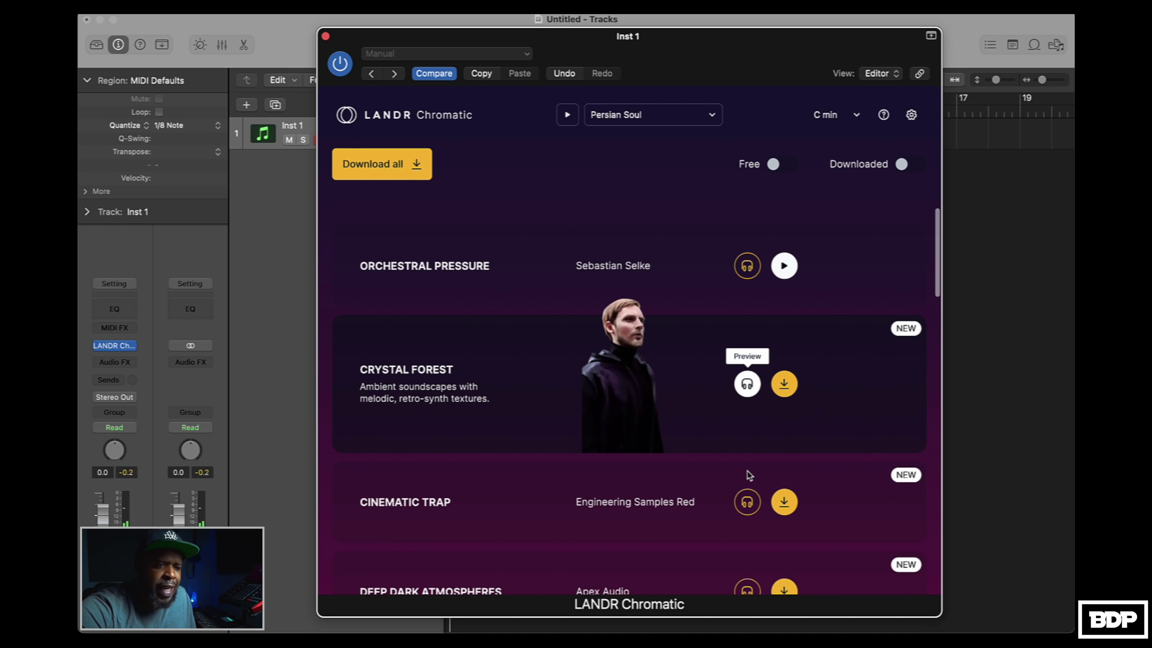
{"action": "left_click", "coordinate": [746, 474]}
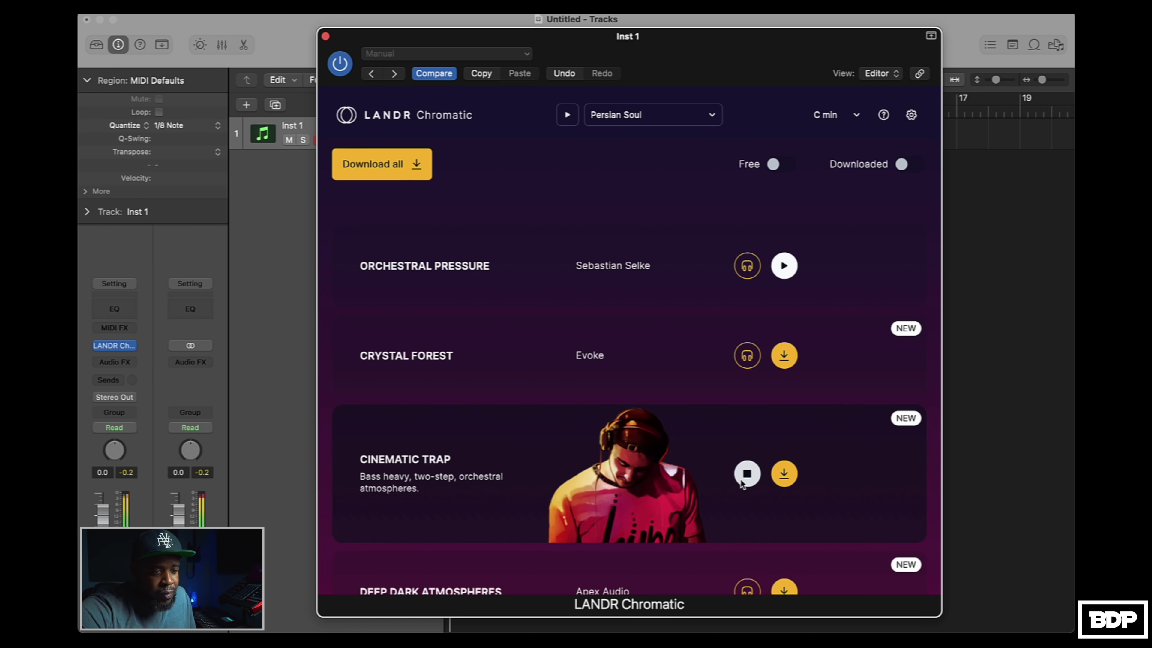
{"action": "left_click", "coordinate": [741, 482]}
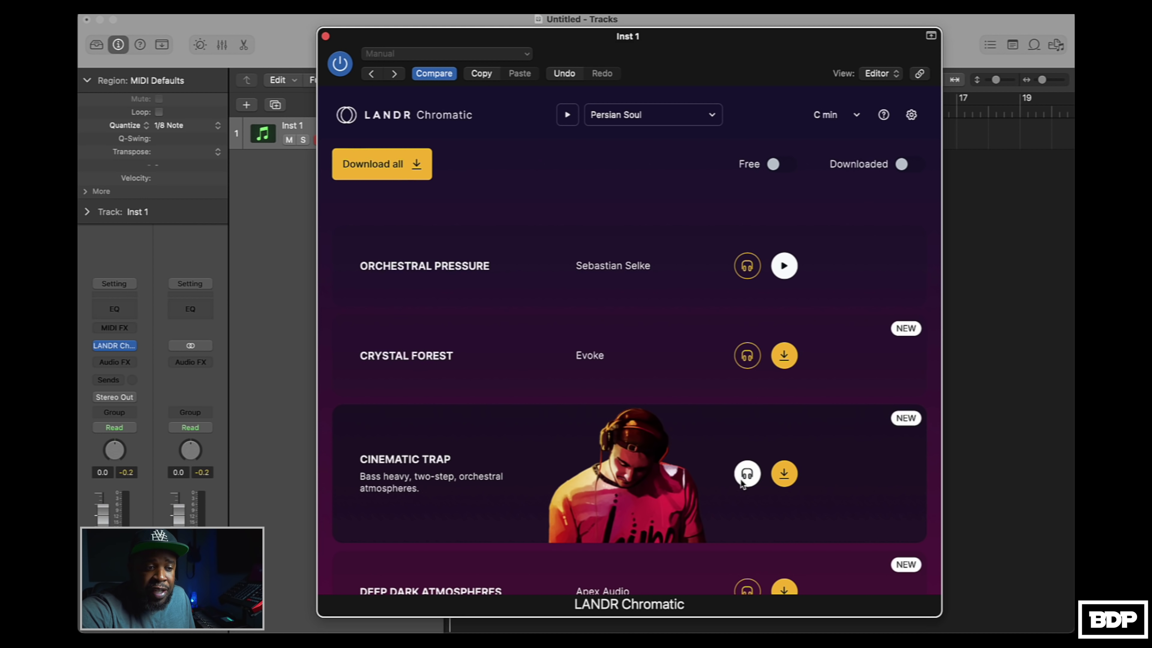
Load the Persian Soul set and review its root note and chord type options without changing them.
{"action": "scroll", "coordinate": [742, 483], "scroll_direction": "down", "scroll_amount": 5}
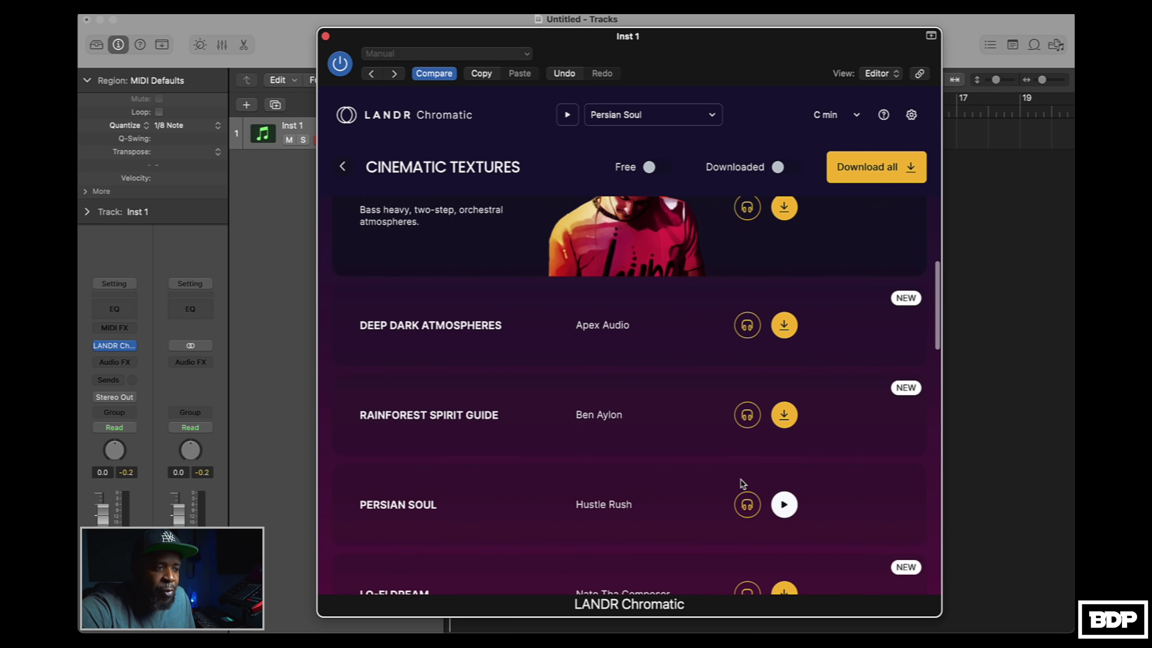
{"action": "mouse_move", "coordinate": [584, 478]}
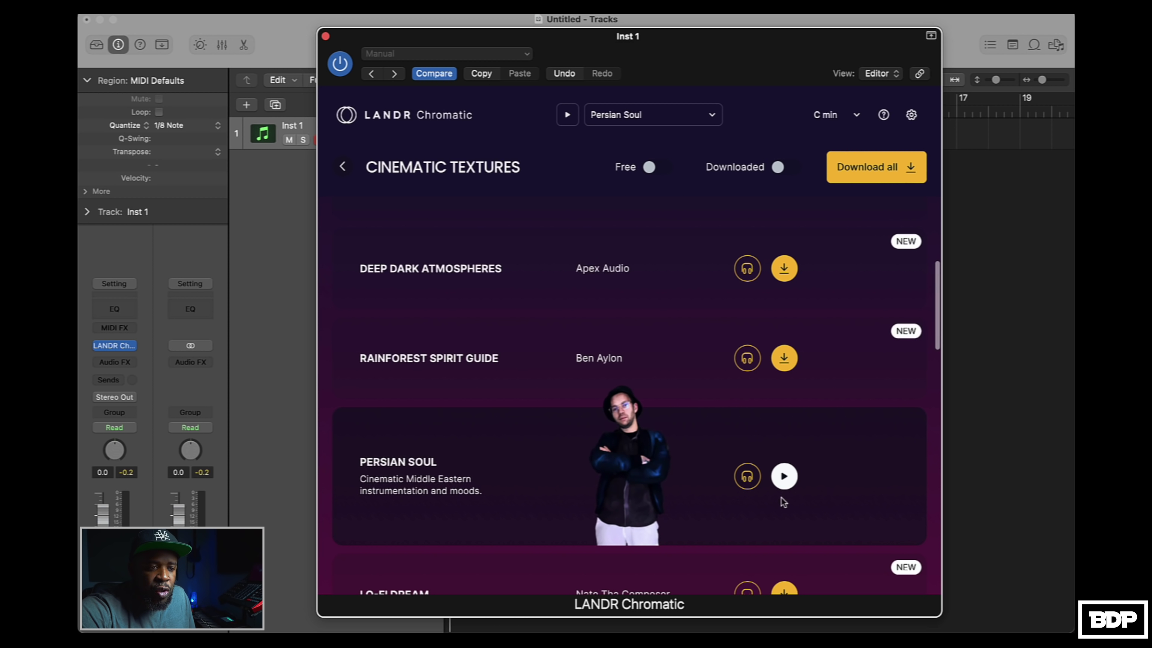
{"action": "left_click", "coordinate": [785, 477]}
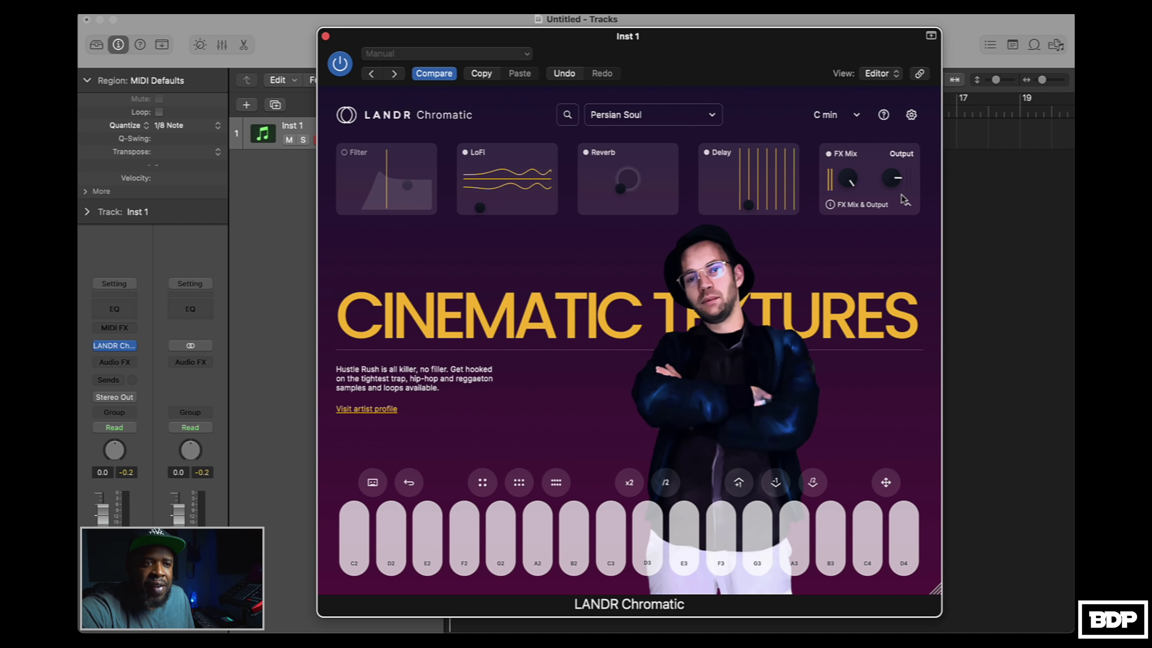
{"action": "left_click", "coordinate": [849, 121]}
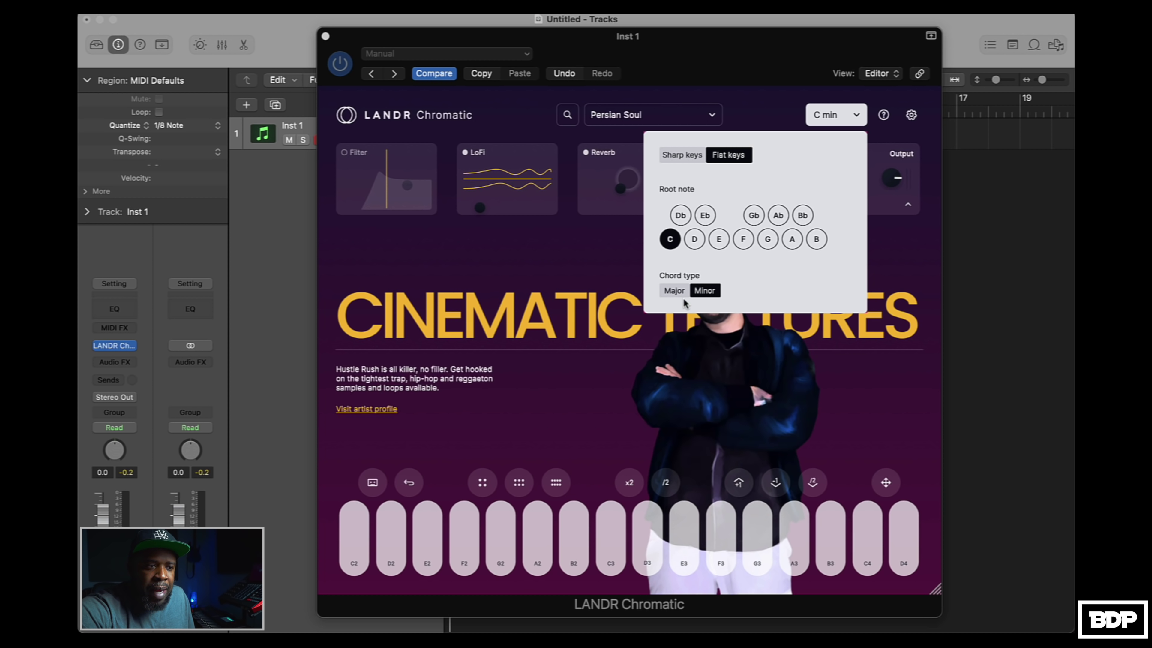
{"action": "left_click", "coordinate": [893, 268]}
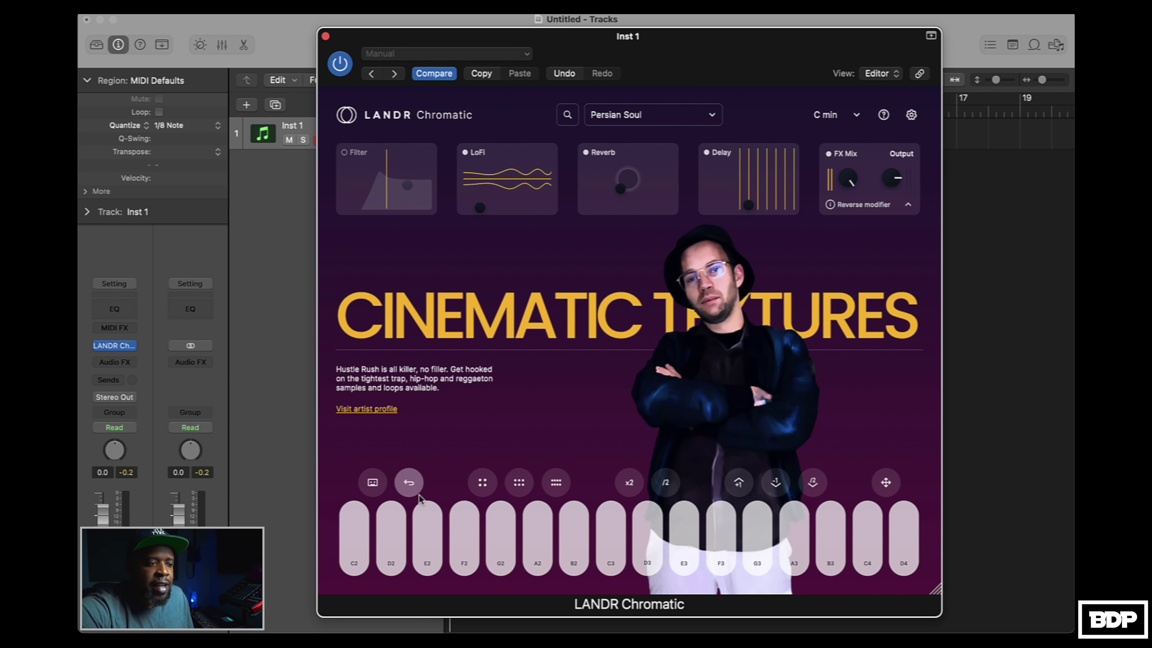
Audition the Persian Soul samples on the E3, A3 and C4 pads.
{"action": "left_click", "coordinate": [684, 540]}
{"action": "left_click", "coordinate": [794, 540]}
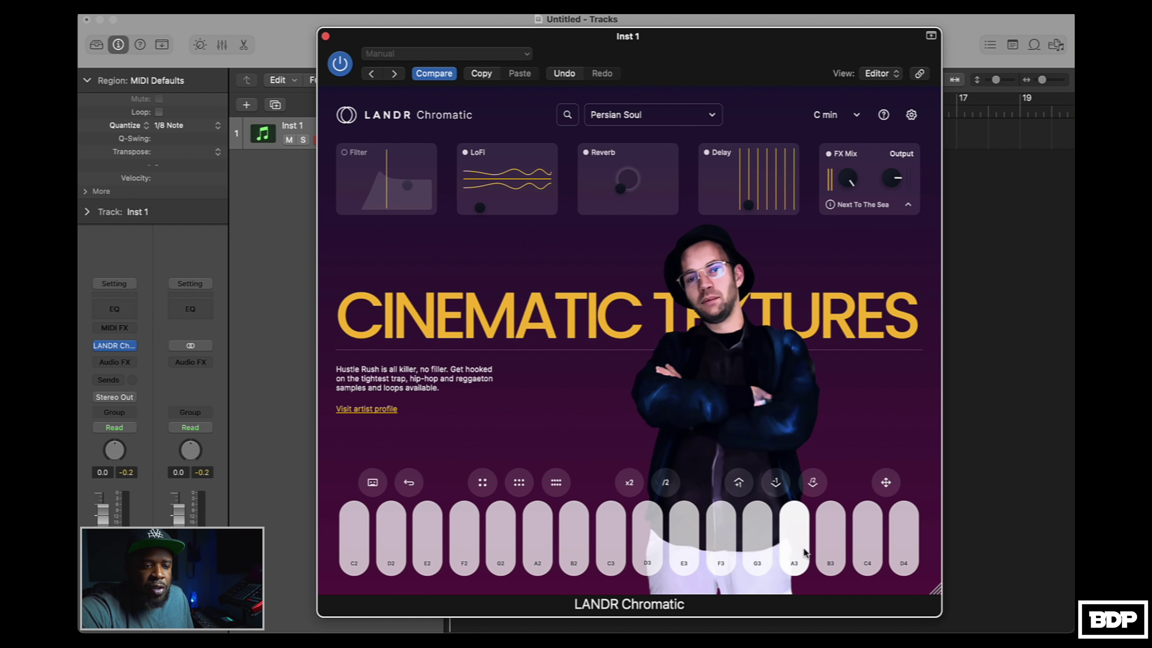
{"action": "left_click", "coordinate": [868, 542]}
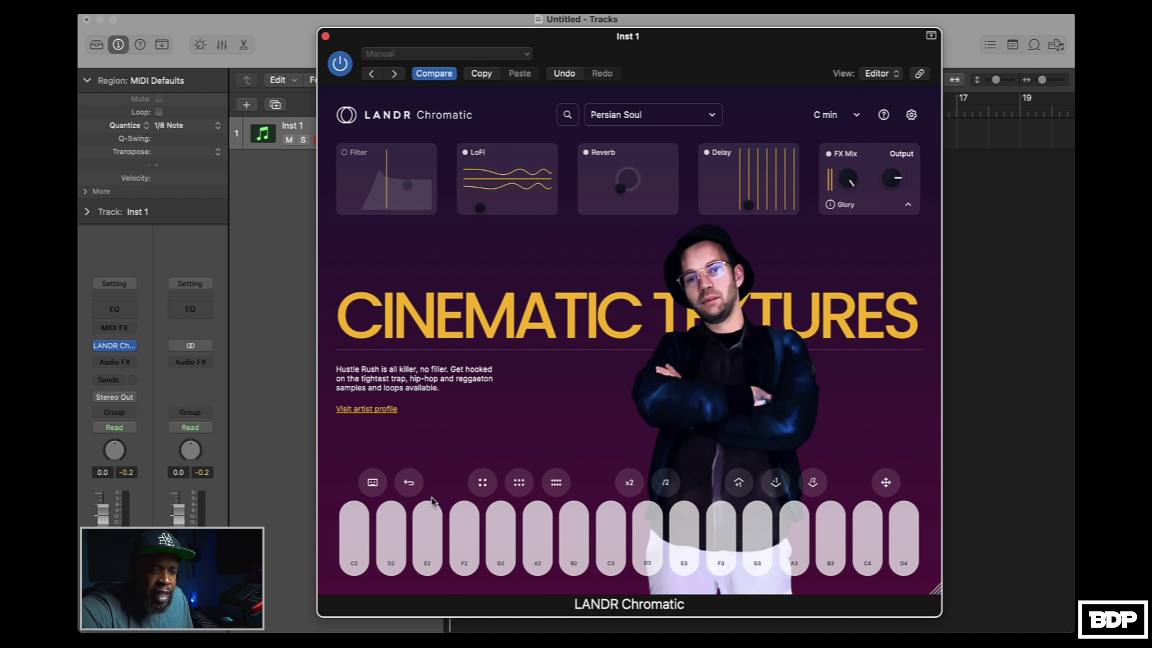
Try the octave up, octave down, halftime with octave down, and halftime modifiers, switching each off again.
{"action": "left_click", "coordinate": [743, 496]}
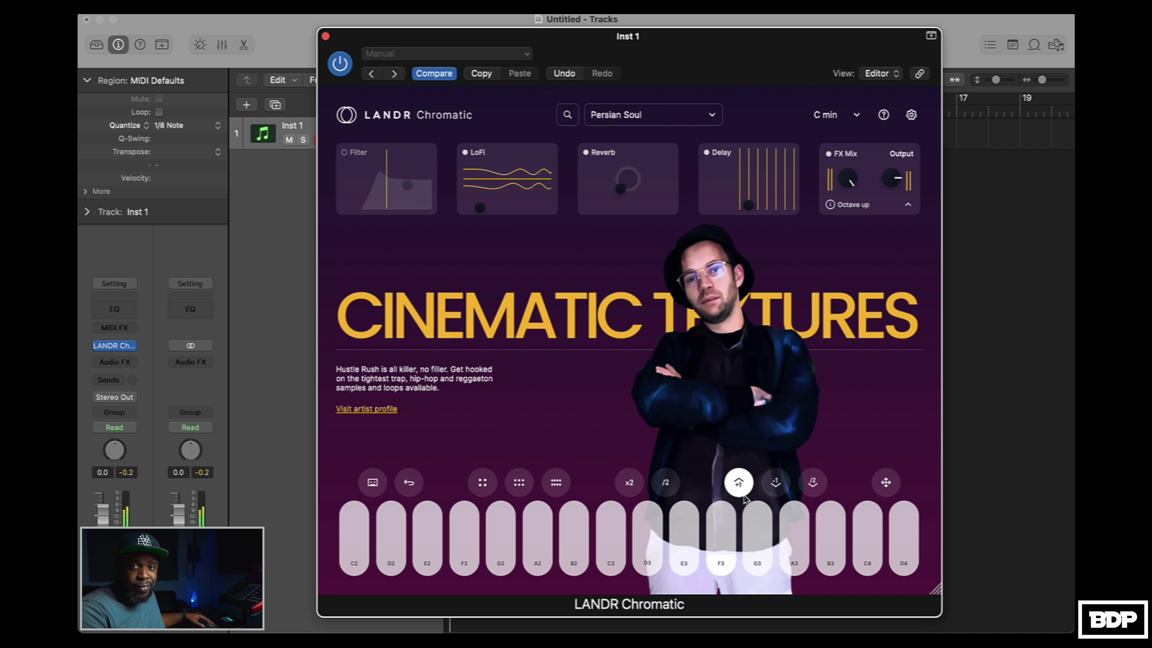
{"action": "left_click", "coordinate": [744, 497]}
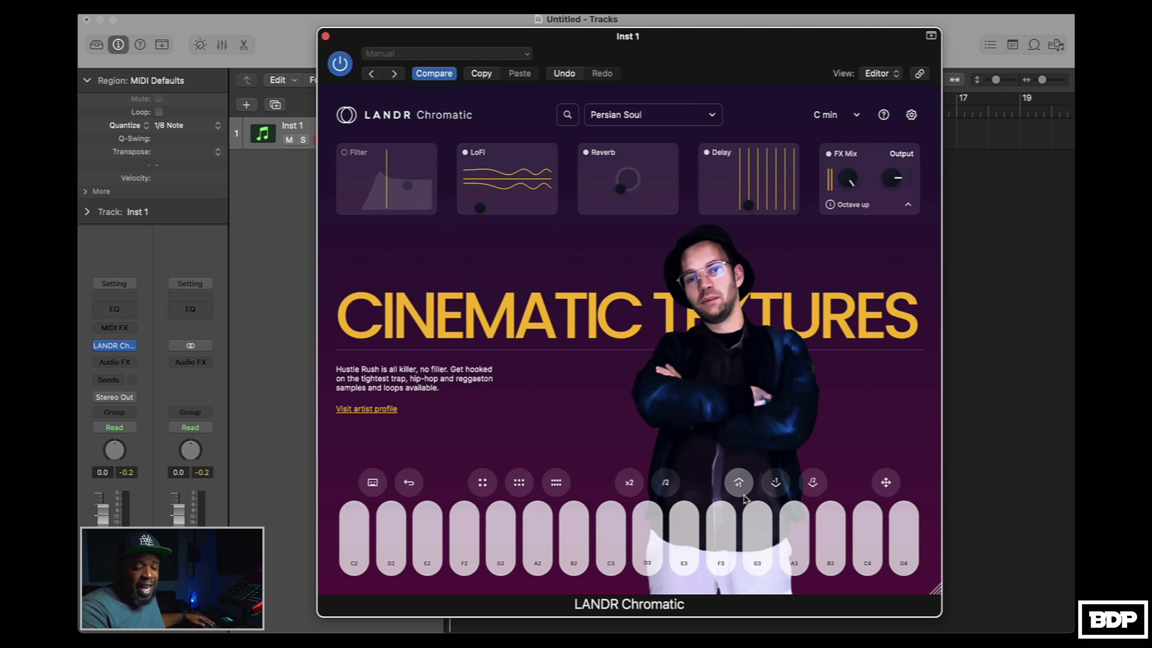
{"action": "left_click", "coordinate": [769, 486]}
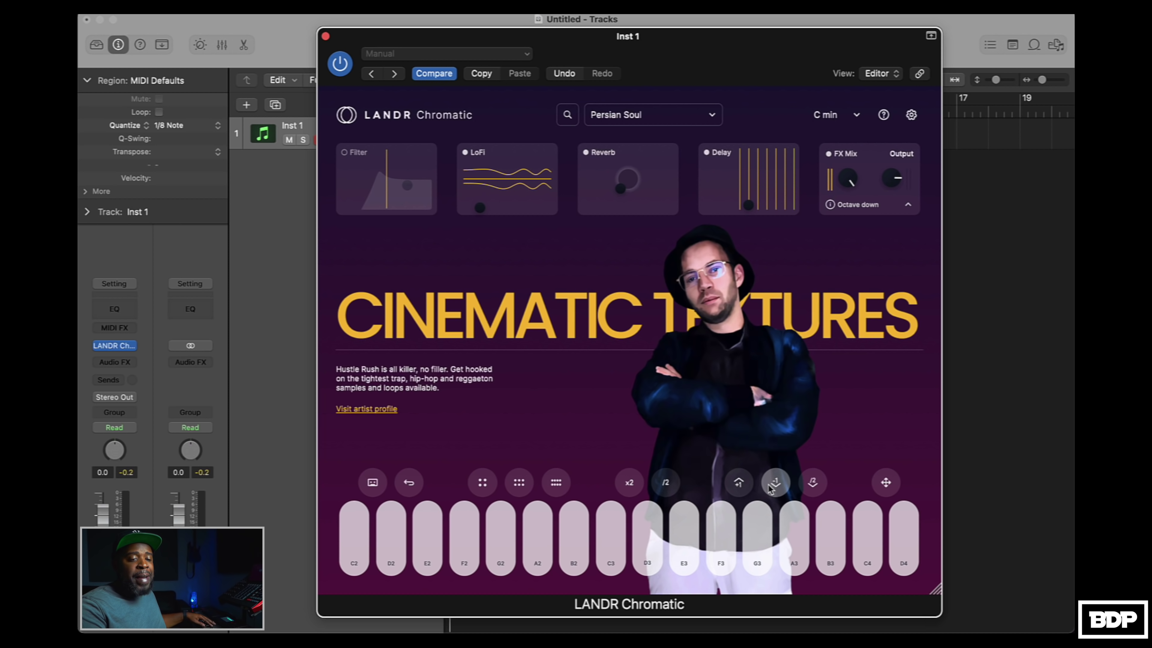
{"action": "left_click", "coordinate": [812, 484]}
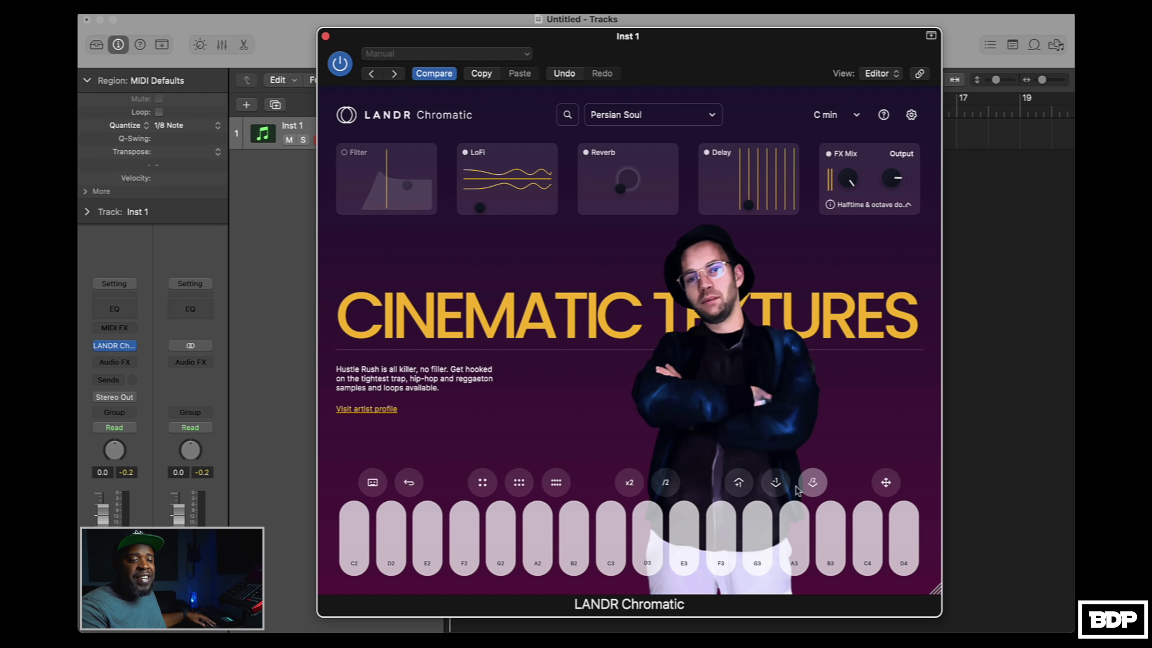
{"action": "left_click", "coordinate": [813, 483]}
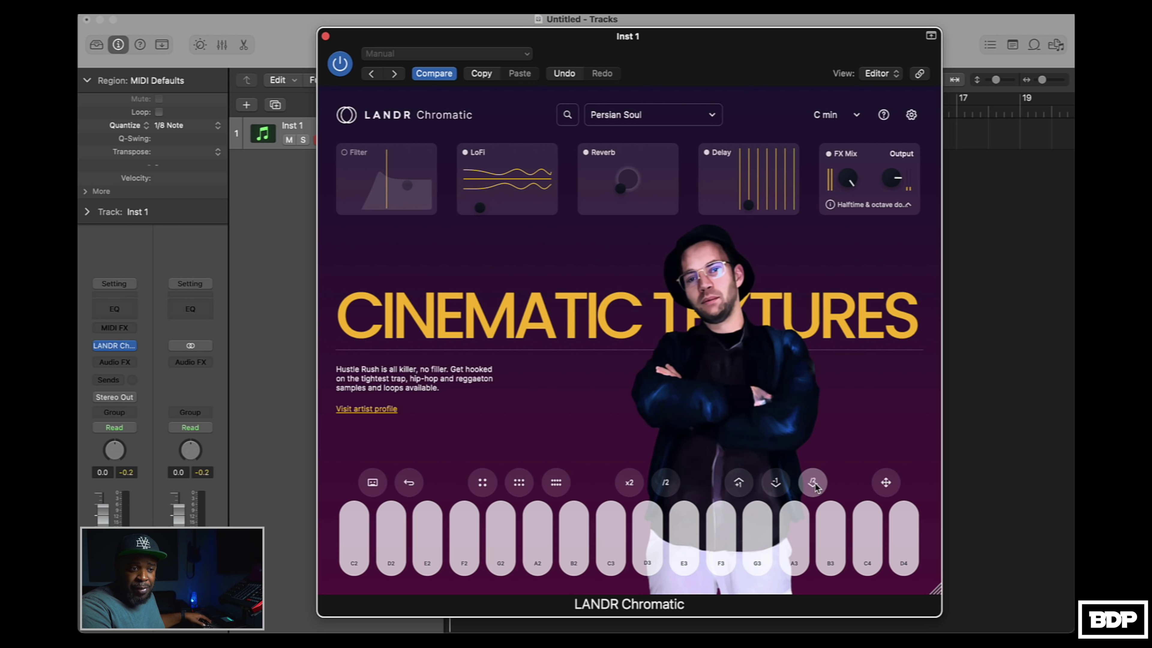
{"action": "left_click", "coordinate": [665, 483]}
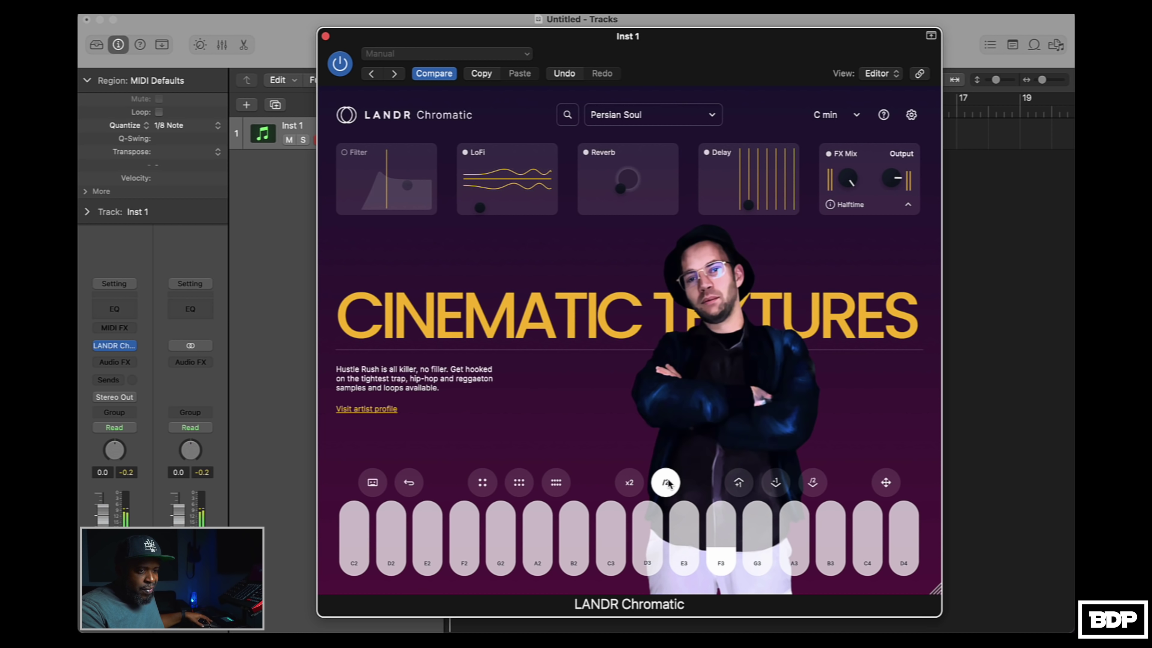
{"action": "left_click", "coordinate": [666, 482]}
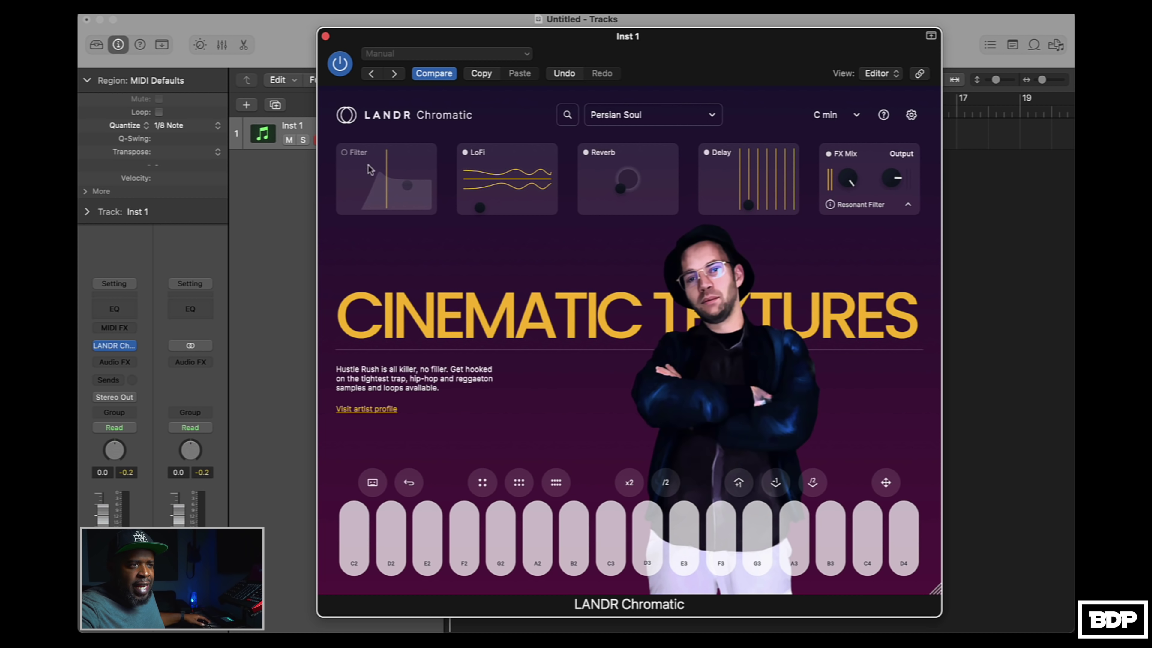
Enable the Filter effect with its handle near the centre, and raise the LoFi amount slightly.
{"action": "left_click", "coordinate": [344, 153]}
{"action": "mouse_move", "coordinate": [408, 186]}
{"action": "left_mouse_down"}
{"action": "mouse_move", "coordinate": [360, 197]}
{"action": "mouse_move", "coordinate": [410, 193]}
{"action": "mouse_move", "coordinate": [377, 181]}
{"action": "mouse_move", "coordinate": [358, 191]}
{"action": "mouse_move", "coordinate": [389, 186]}
{"action": "left_mouse_up"}
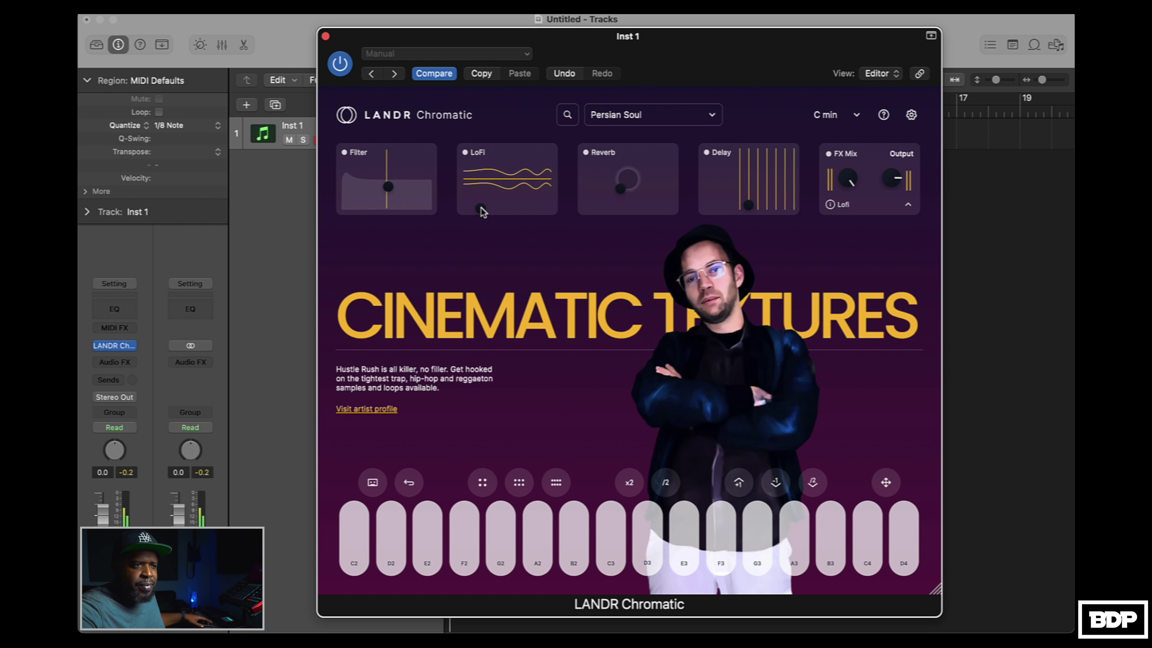
{"action": "left_click_drag", "start_coordinate": [530, 203], "coordinate": [491, 199]}
Shift the Delay handle to about the fourth line and set the Reverb to a moderate size.
{"action": "left_click", "coordinate": [622, 186]}
{"action": "left_click_drag", "start_coordinate": [621, 188], "coordinate": [677, 168]}
{"action": "left_click", "coordinate": [748, 205]}
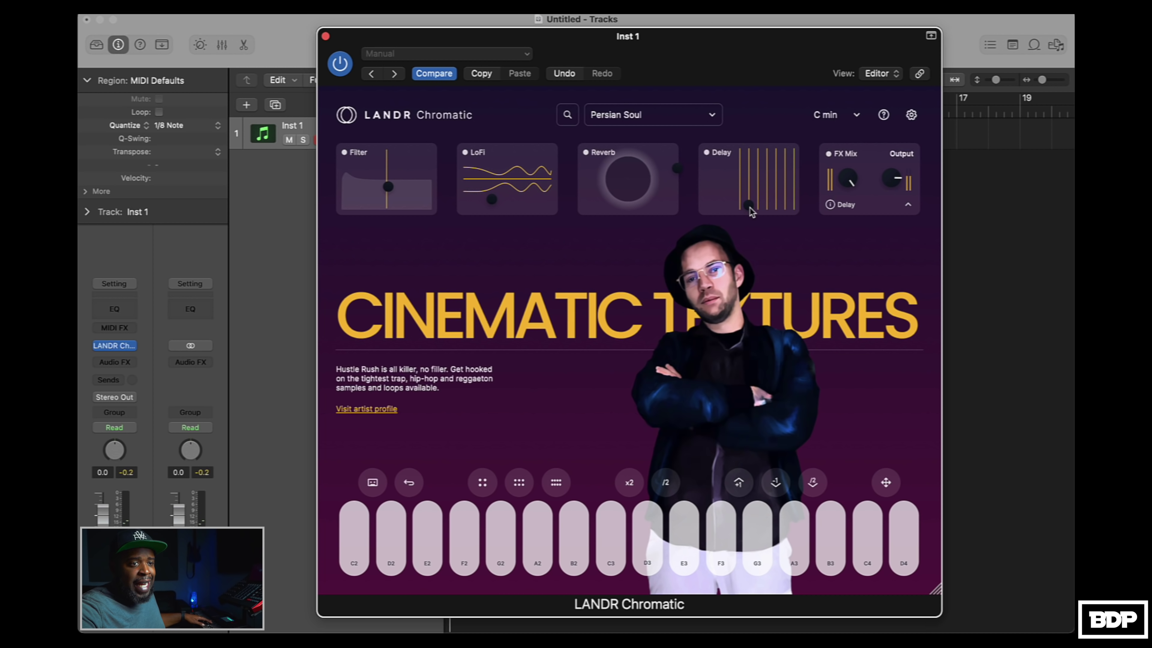
{"action": "left_click_drag", "start_coordinate": [750, 212], "coordinate": [766, 211]}
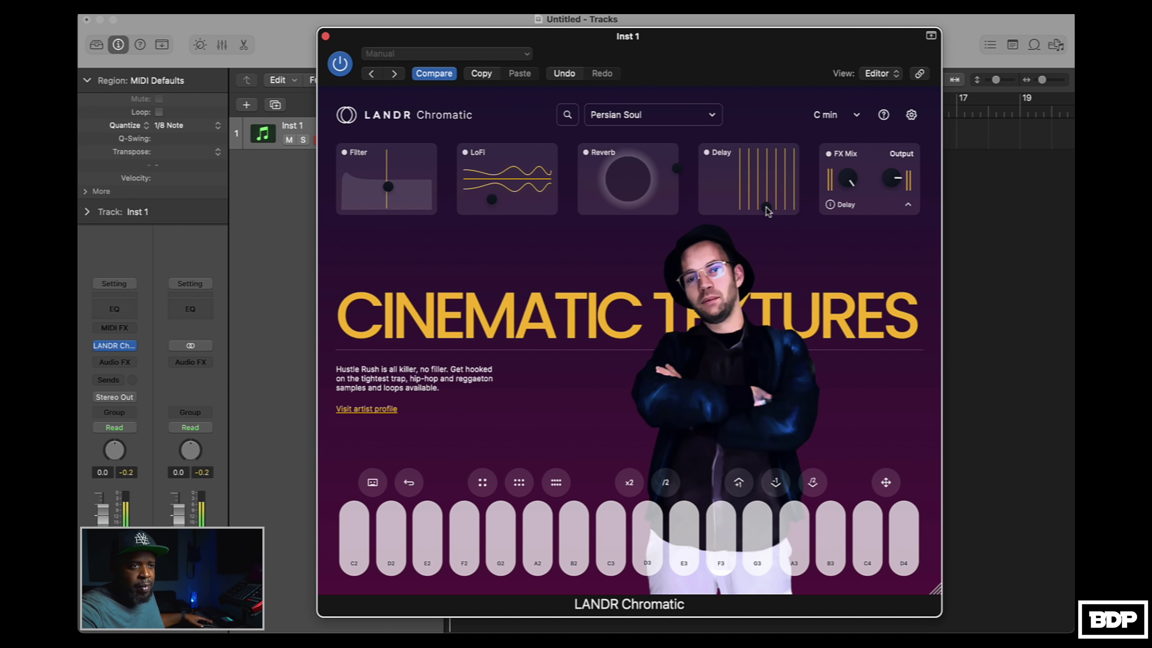
{"action": "left_click_drag", "start_coordinate": [677, 169], "coordinate": [651, 177]}
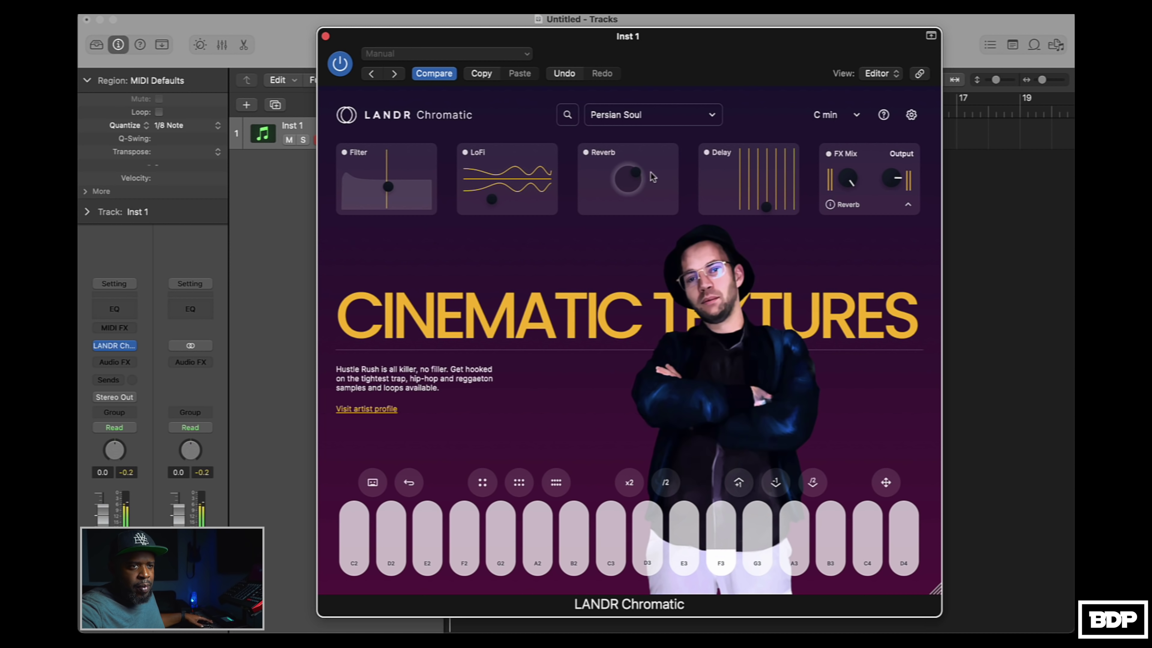
Move the Delay handle to the sixth line at about mid height.
{"action": "left_click", "coordinate": [767, 208]}
{"action": "left_click_drag", "start_coordinate": [767, 210], "coordinate": [777, 210]}
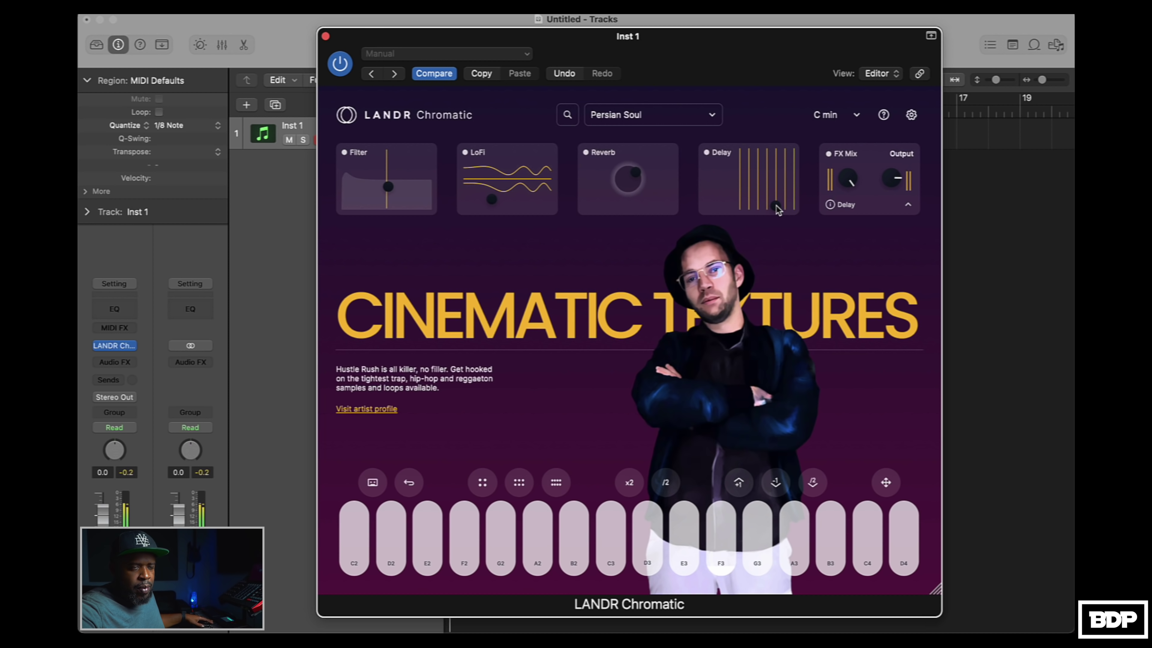
{"action": "left_click_drag", "start_coordinate": [777, 208], "coordinate": [785, 184]}
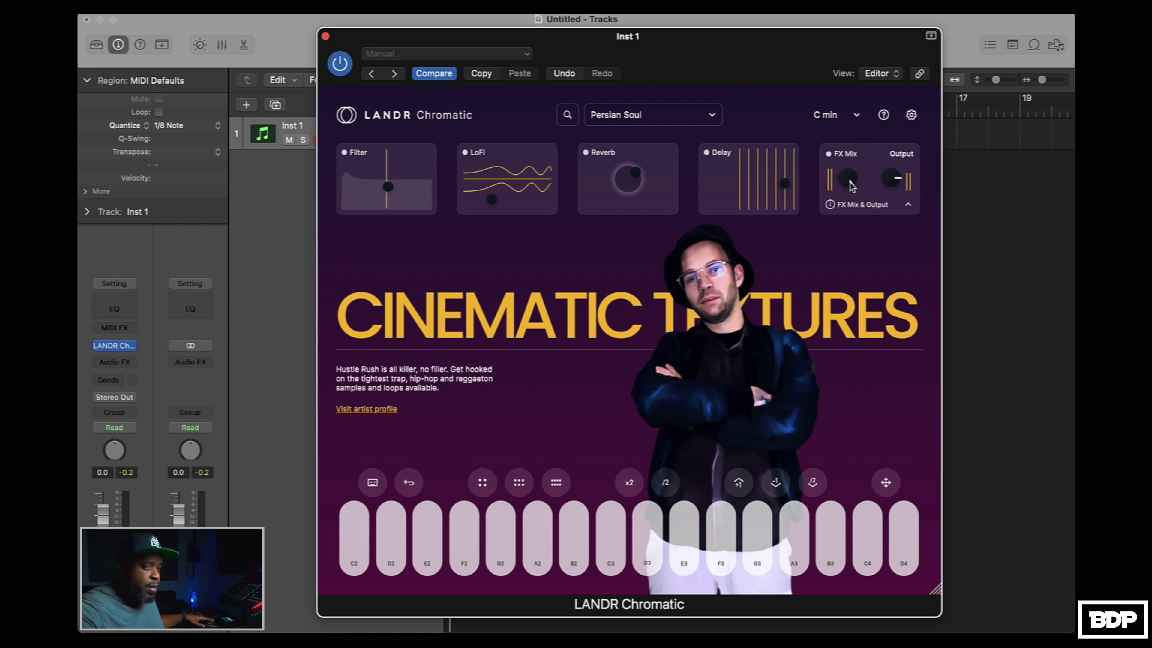
{"action": "left_click_drag", "start_coordinate": [859, 251], "coordinate": [868, 289]}
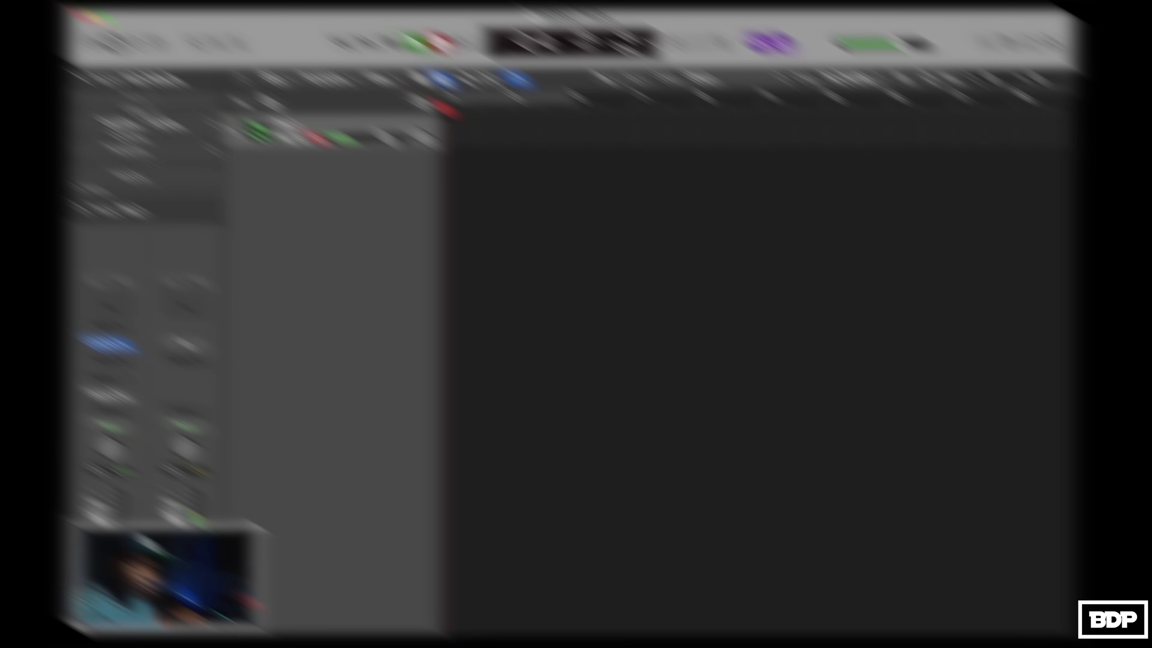
Record a MIDI part of about eight bars on the Inst 1 track and return the playhead to bar 1.
{"action": "left_click", "coordinate": [445, 45]}
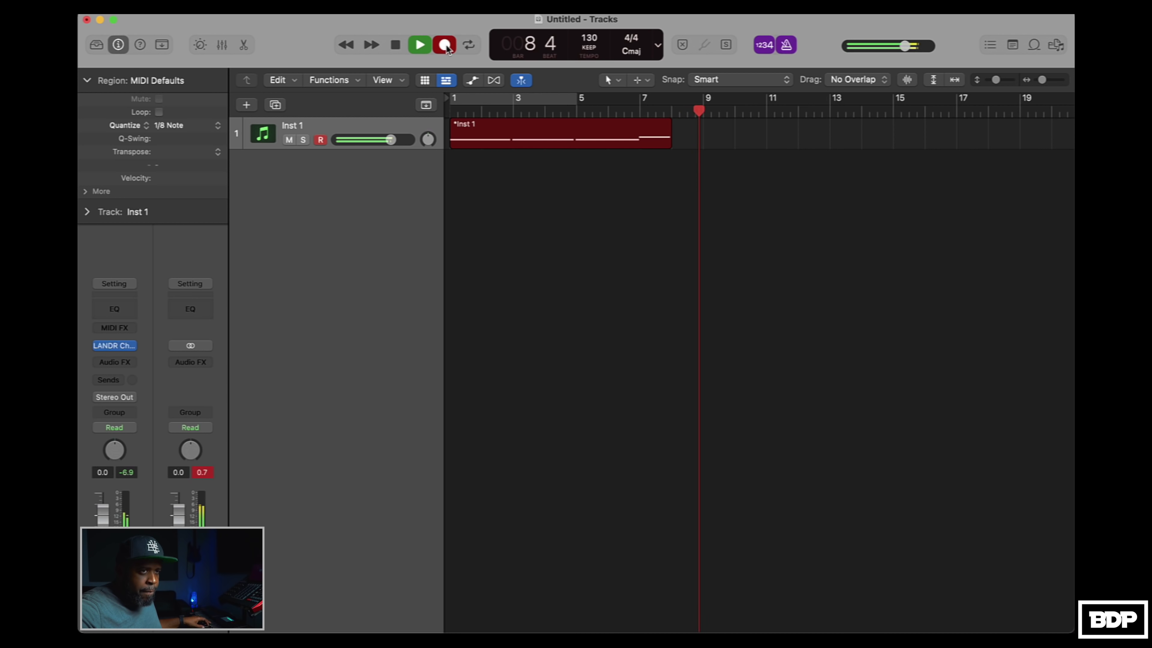
{"action": "key", "text": "space"}
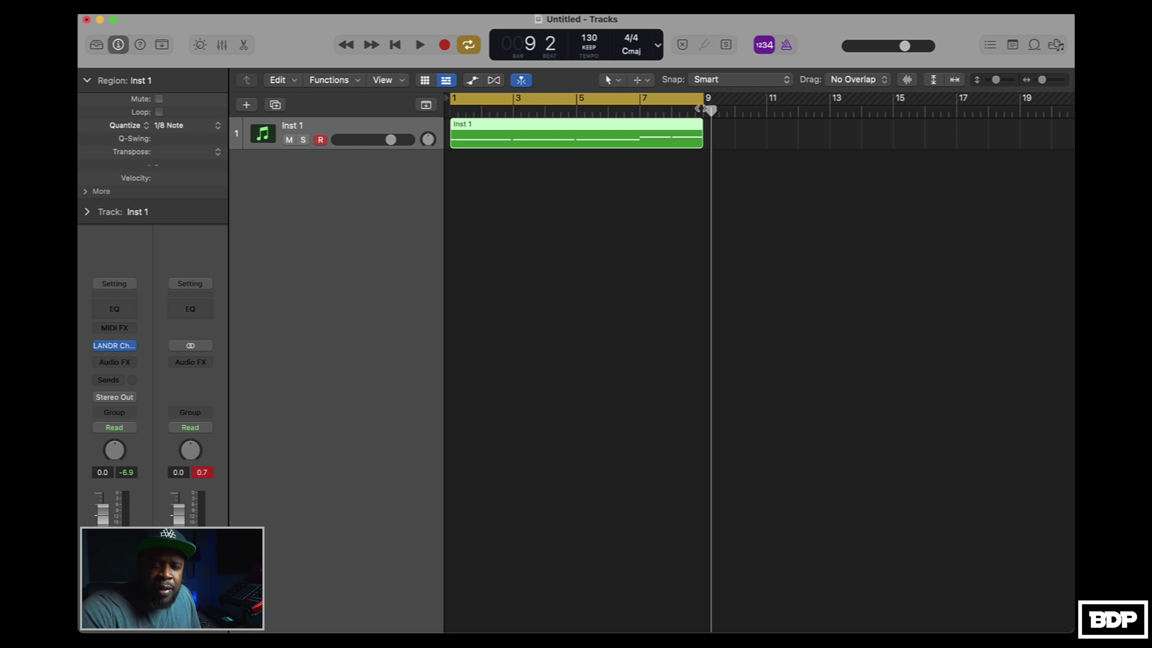
{"action": "left_click", "coordinate": [395, 44]}
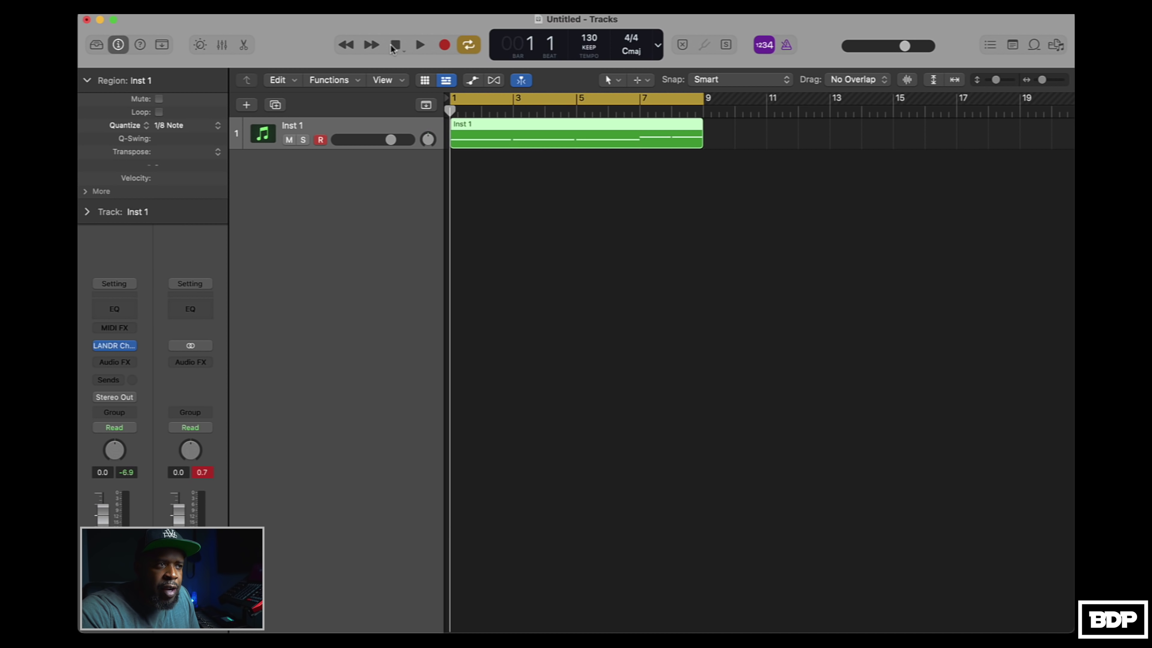
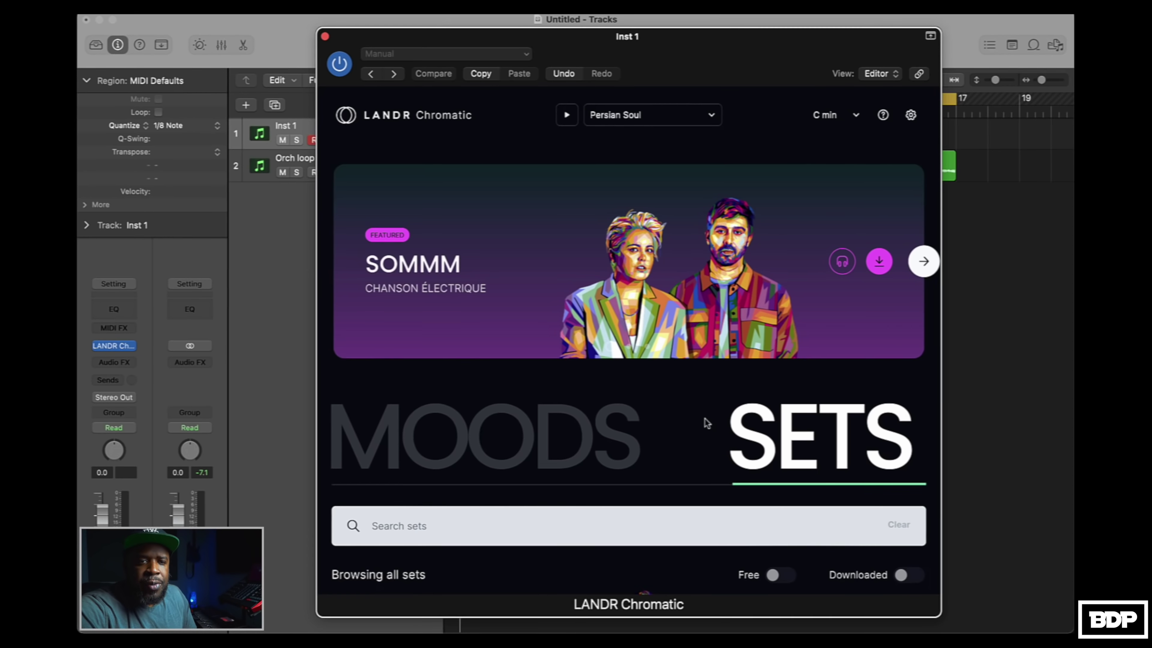
Filter the Chromatic sets by the Vocals instrument.
{"action": "scroll", "coordinate": [705, 419], "scroll_direction": "down", "scroll_amount": 10}
{"action": "scroll", "coordinate": [708, 423], "scroll_direction": "up", "scroll_amount": 10}
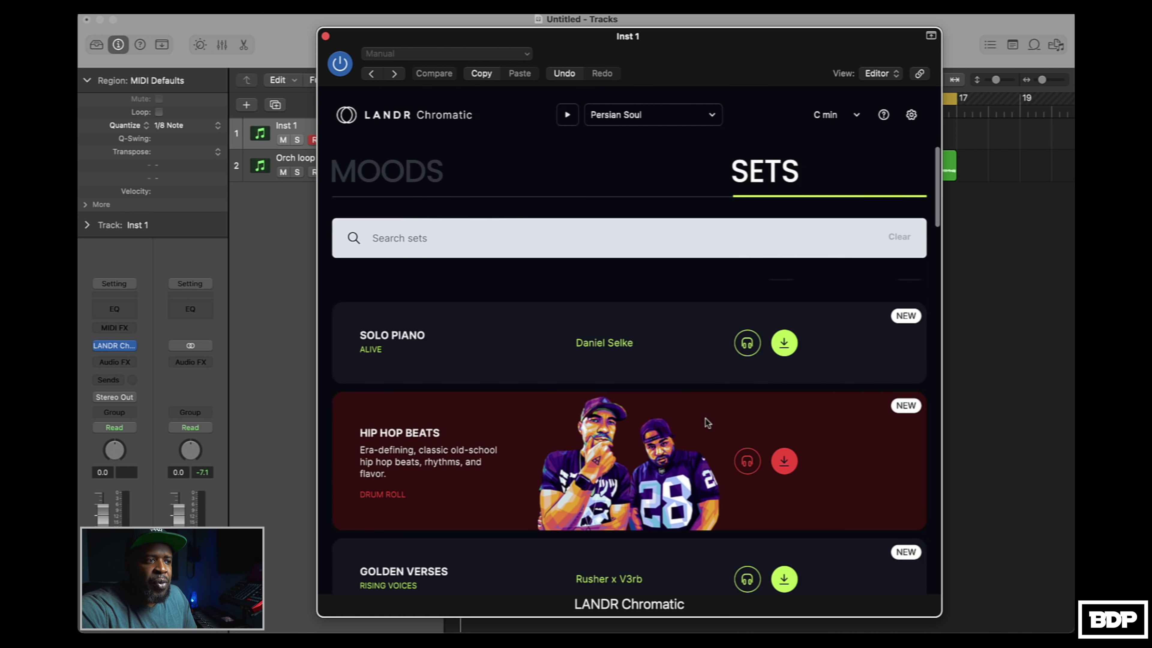
{"action": "left_click", "coordinate": [410, 238]}
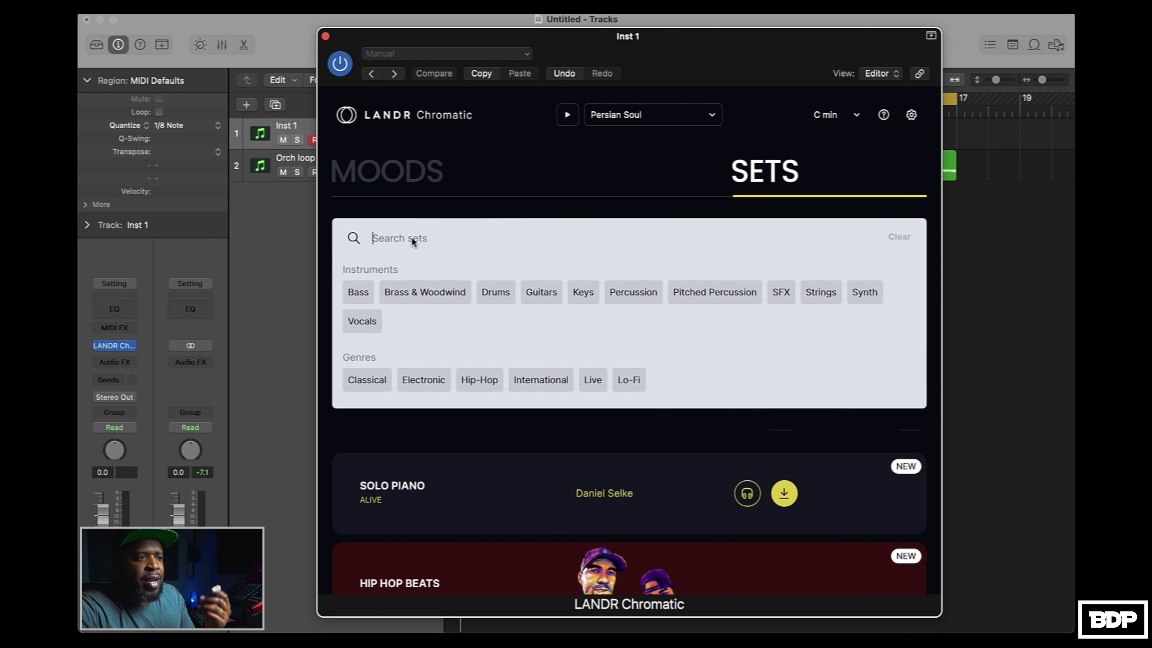
{"action": "left_click", "coordinate": [354, 325]}
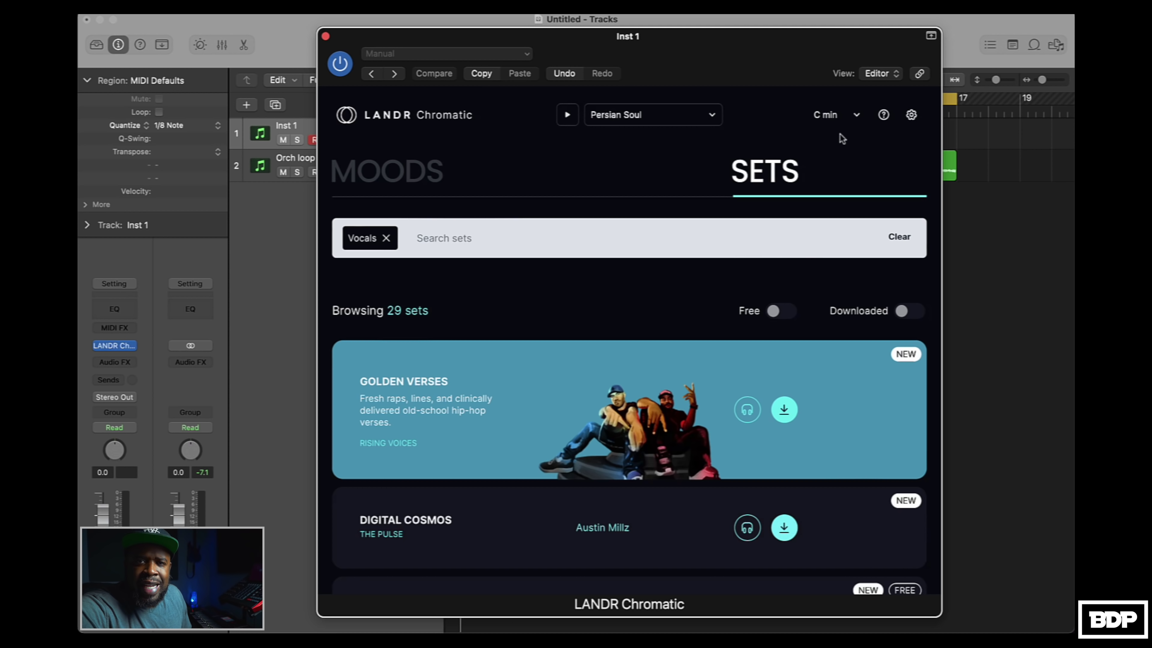
Preview the vocal sets Golden Verses, Digital Cosmos, Balearic Reprisal, Violin and Vox, and Haunted Vocals.
{"action": "left_click", "coordinate": [746, 410]}
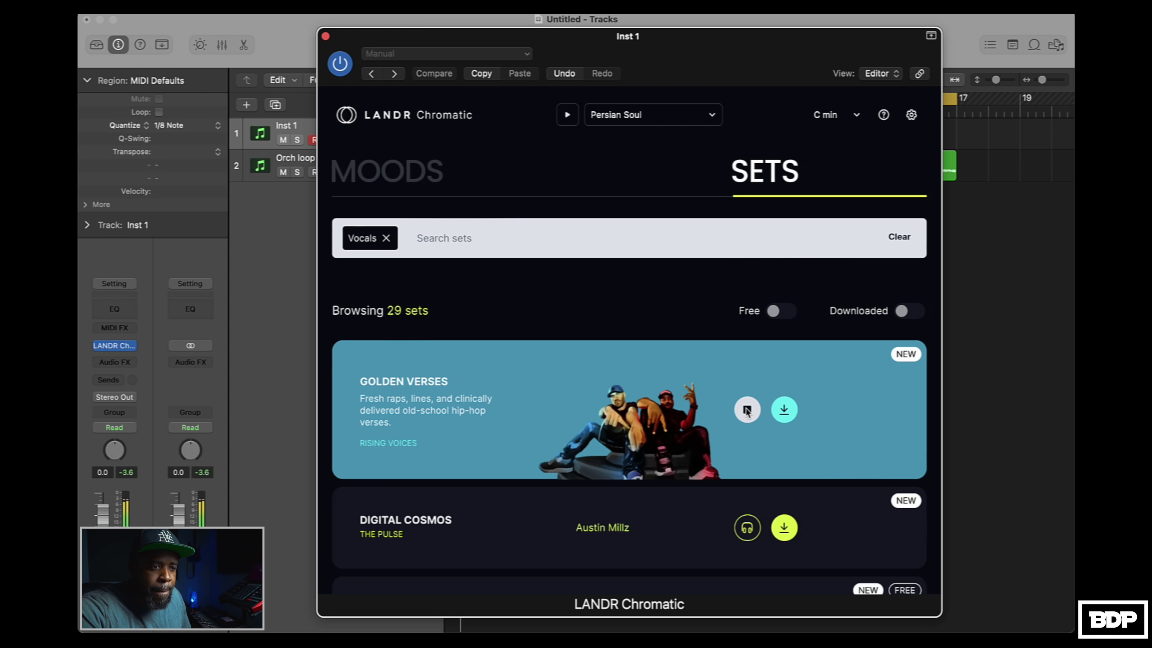
{"action": "scroll", "coordinate": [743, 432], "scroll_direction": "down", "scroll_amount": 2}
{"action": "left_click", "coordinate": [747, 464]}
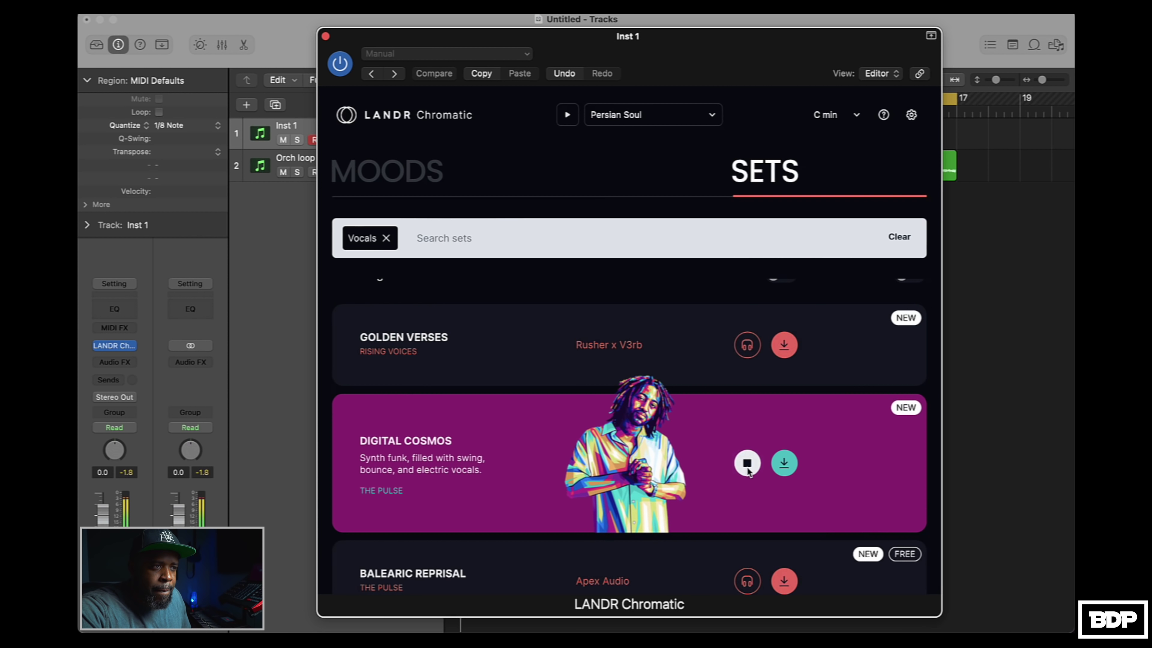
{"action": "scroll", "coordinate": [747, 471], "scroll_direction": "down", "scroll_amount": 3}
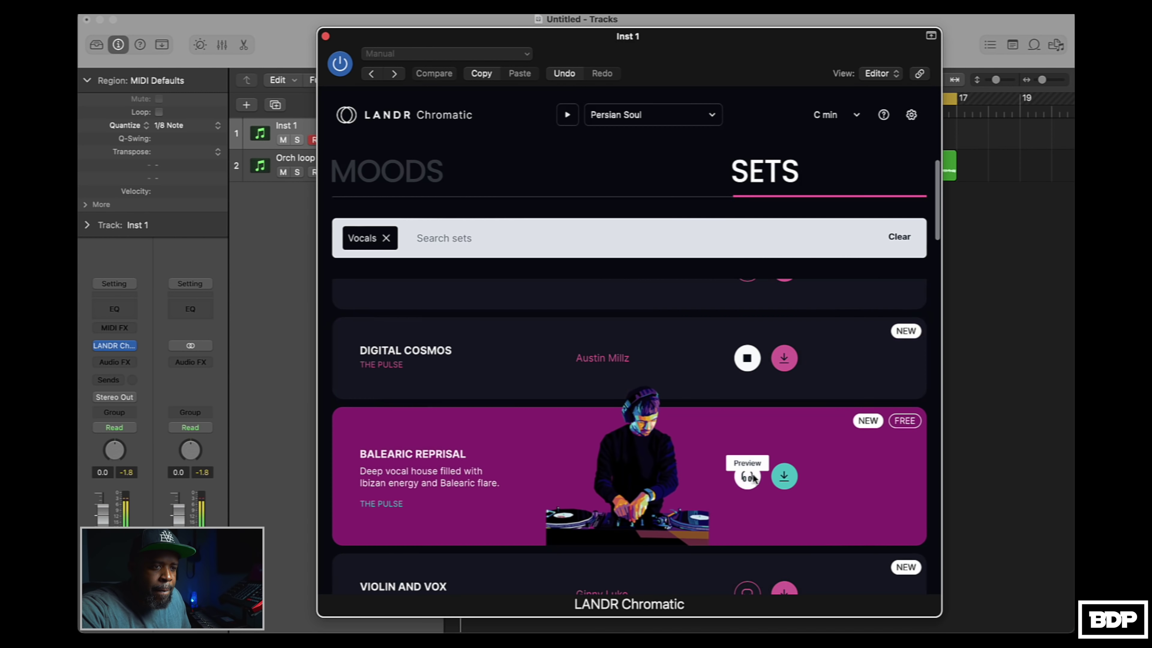
{"action": "left_click", "coordinate": [752, 477]}
{"action": "scroll", "coordinate": [751, 478], "scroll_direction": "down", "scroll_amount": 3}
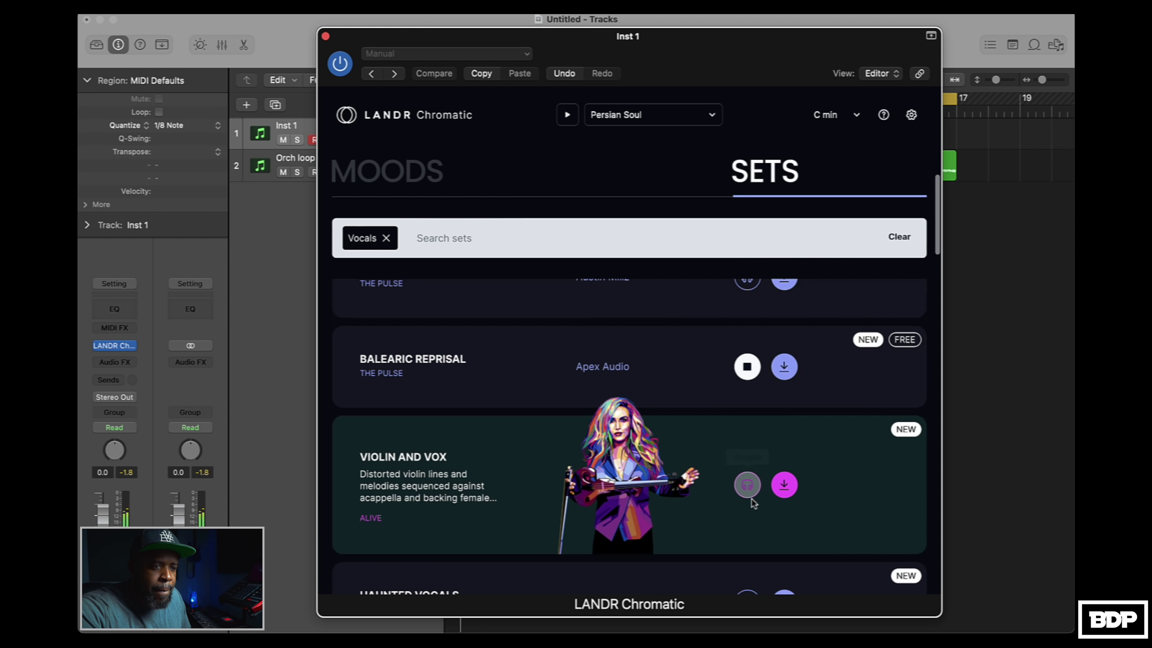
{"action": "left_click", "coordinate": [747, 486]}
{"action": "scroll", "coordinate": [747, 490], "scroll_direction": "down", "scroll_amount": 2}
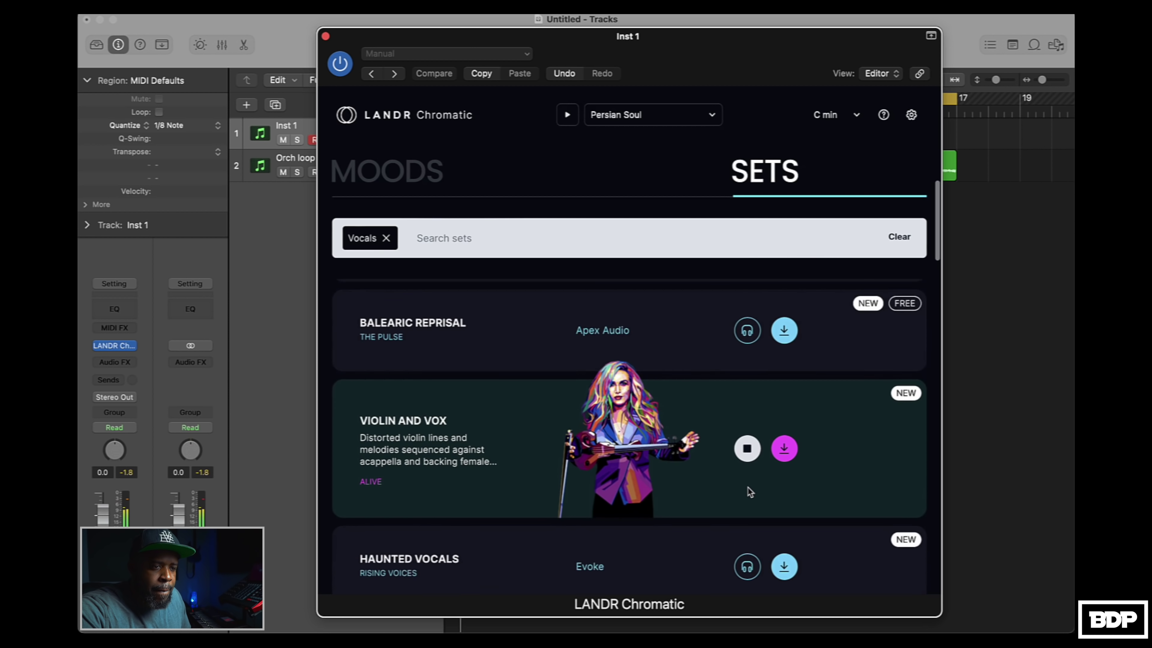
{"action": "left_click", "coordinate": [747, 520]}
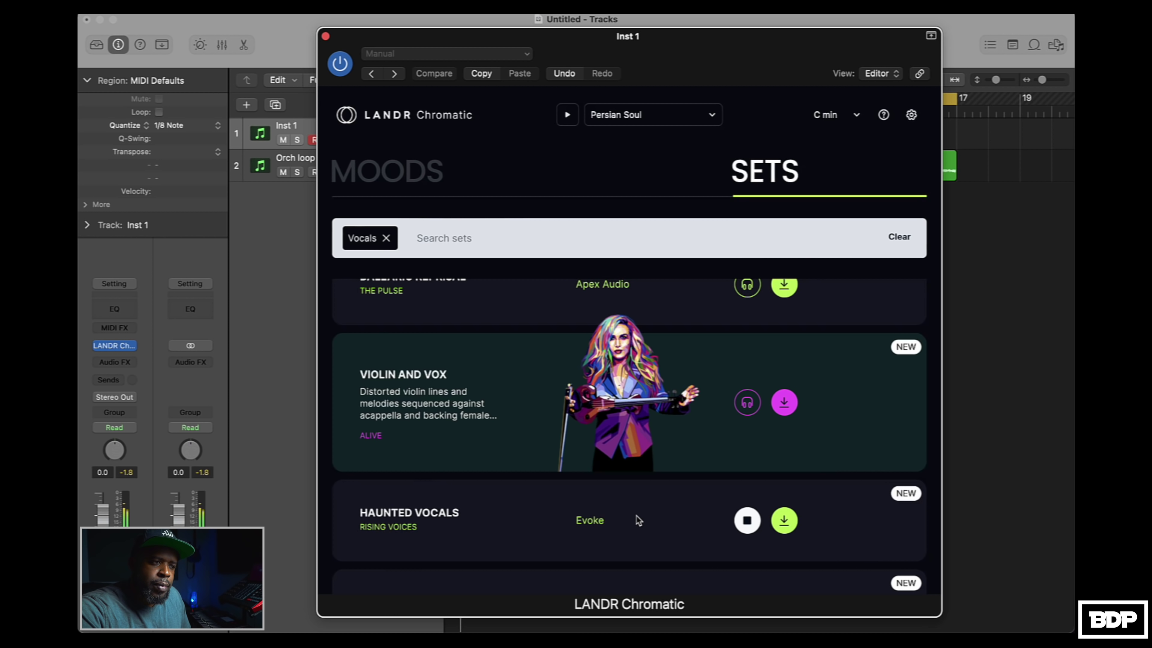
{"action": "left_click", "coordinate": [747, 519]}
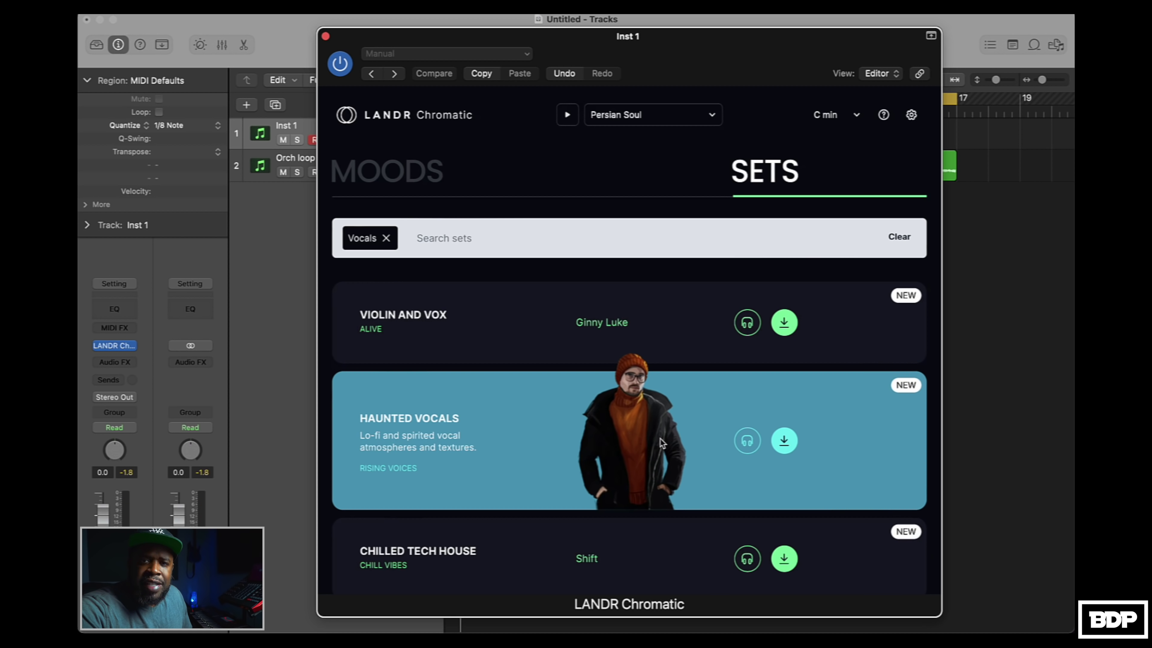
Preview the Haunted Vocals set once more, then download and load it into the instrument.
{"action": "left_click", "coordinate": [748, 442]}
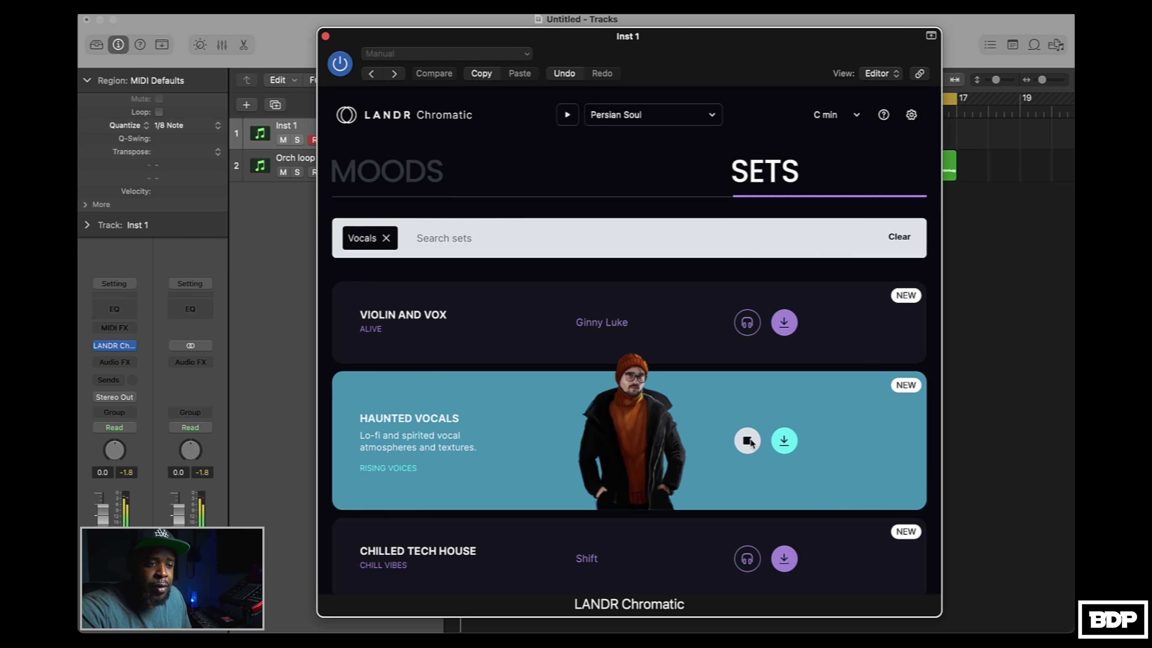
{"action": "left_click", "coordinate": [747, 440]}
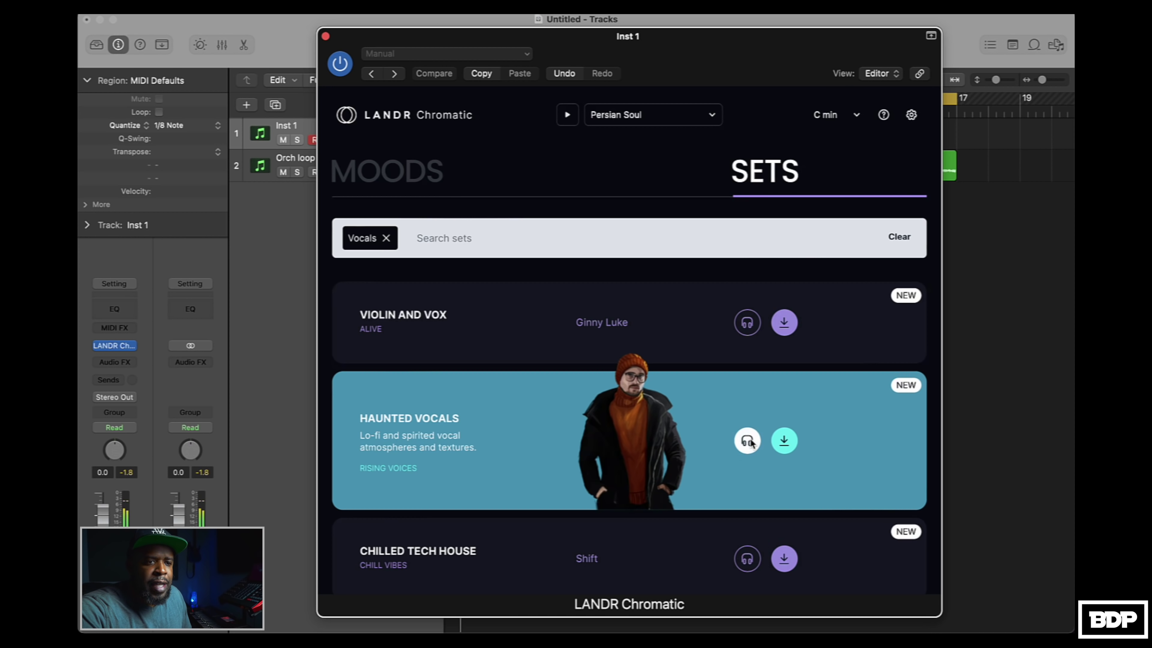
{"action": "left_click", "coordinate": [785, 441]}
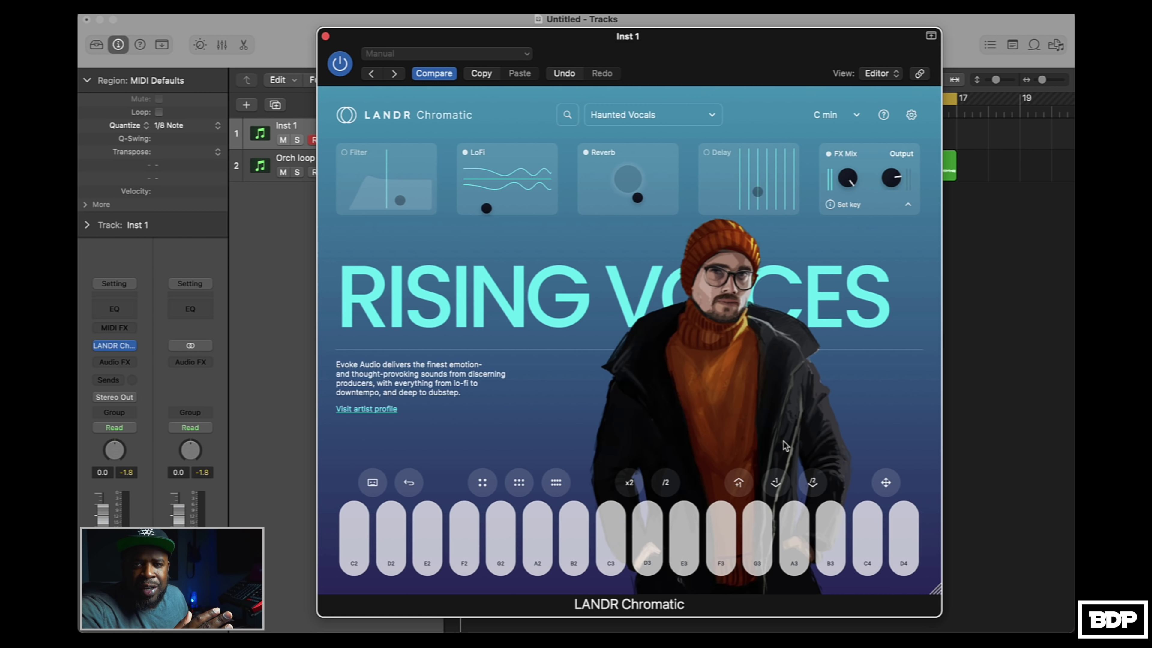
{"action": "key", "text": "n"}
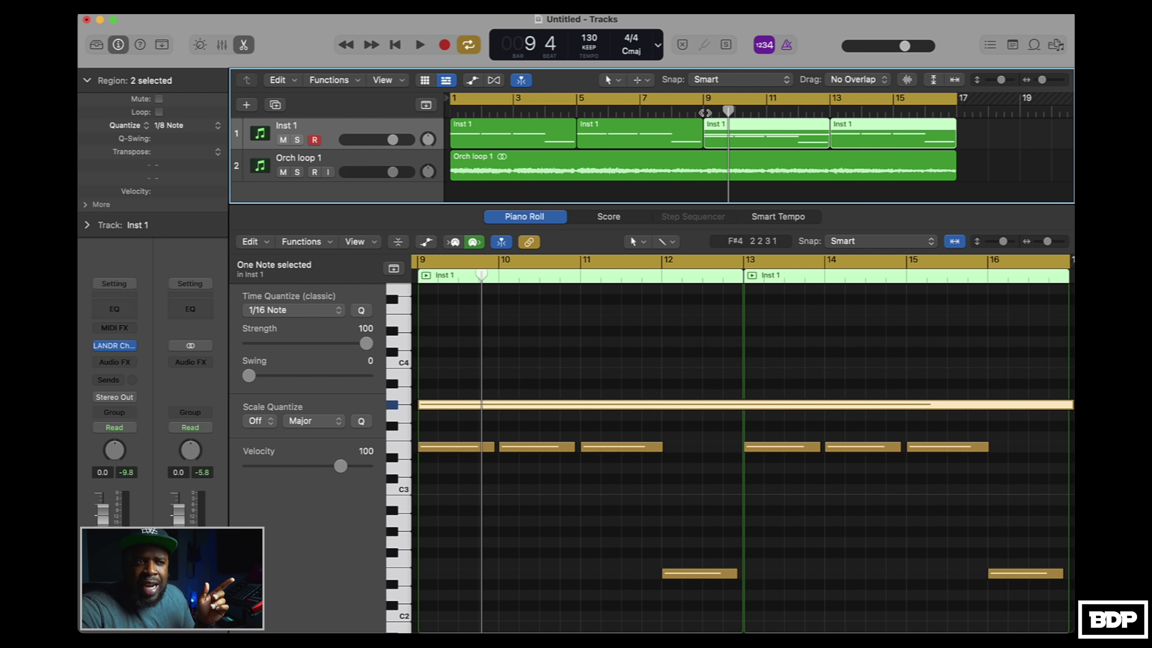
Play the arrangement and bounce all four Inst 1 regions in place to an audio track named Vocal Loop.
{"action": "key", "text": "space"}
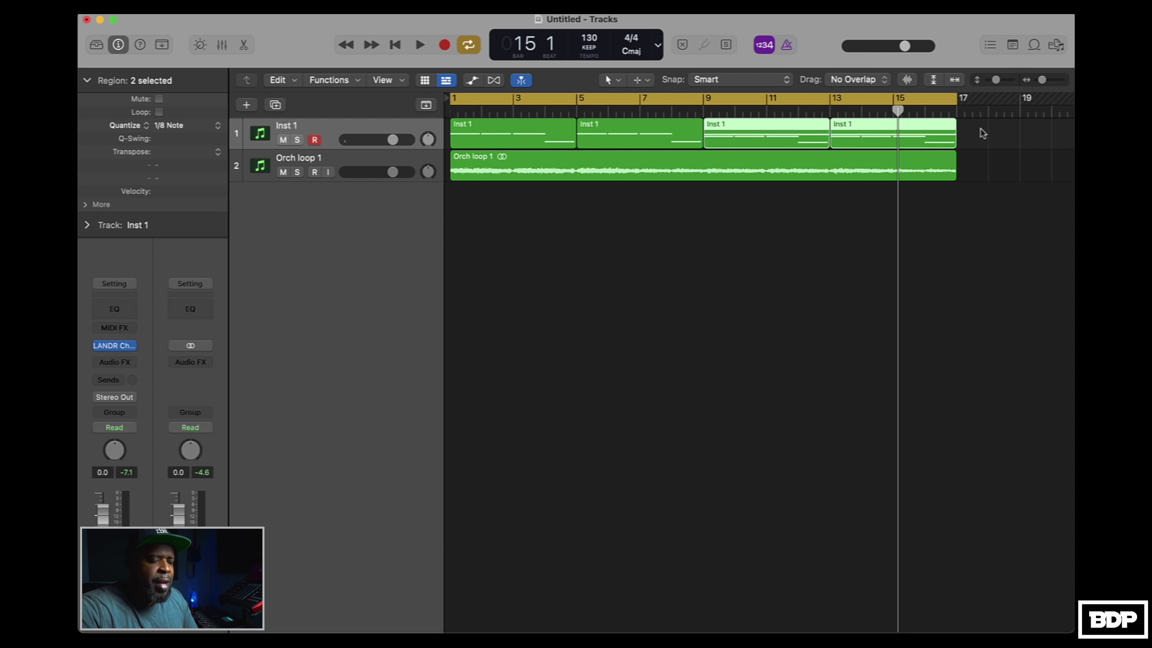
{"action": "left_click_drag", "start_coordinate": [982, 133], "coordinate": [546, 135]}
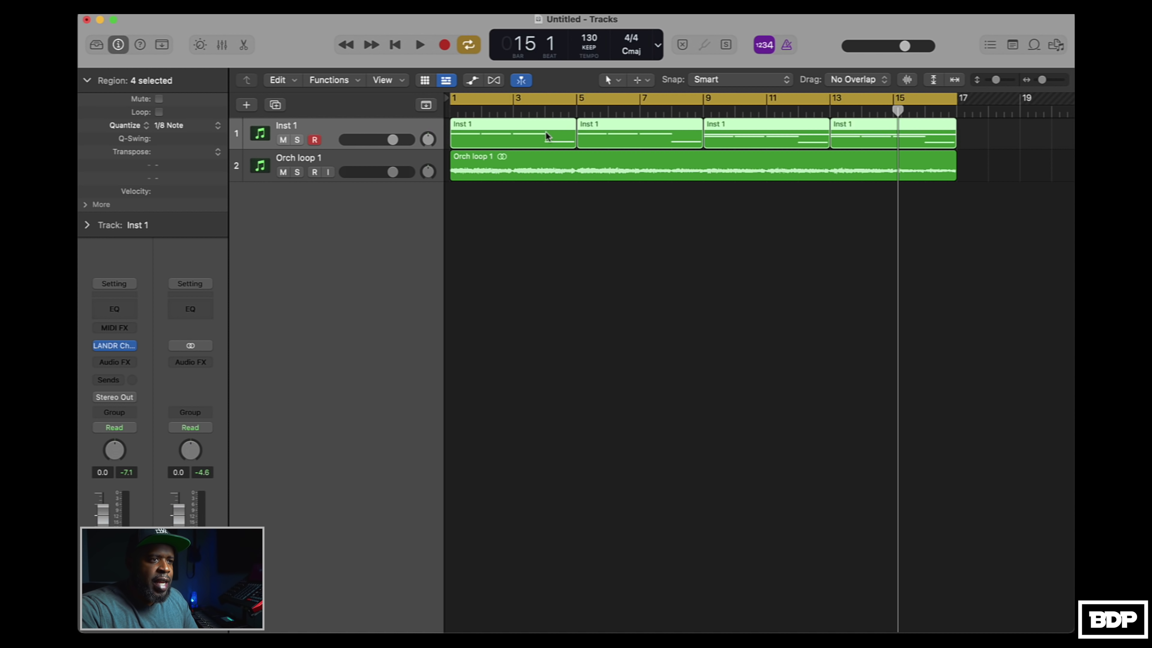
{"action": "right_click", "coordinate": [536, 140]}
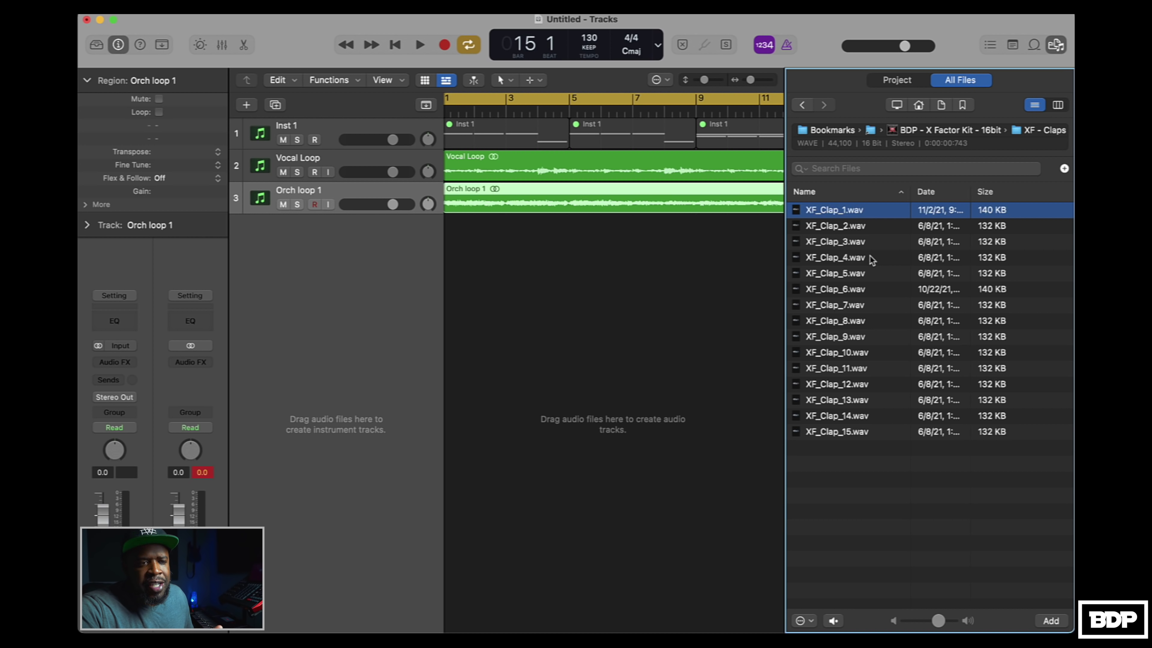
Add XF_Clap_1.wav as a new Quick Sampler track, close the sampler window and start playback.
{"action": "left_click_drag", "start_coordinate": [821, 211], "coordinate": [354, 268]}
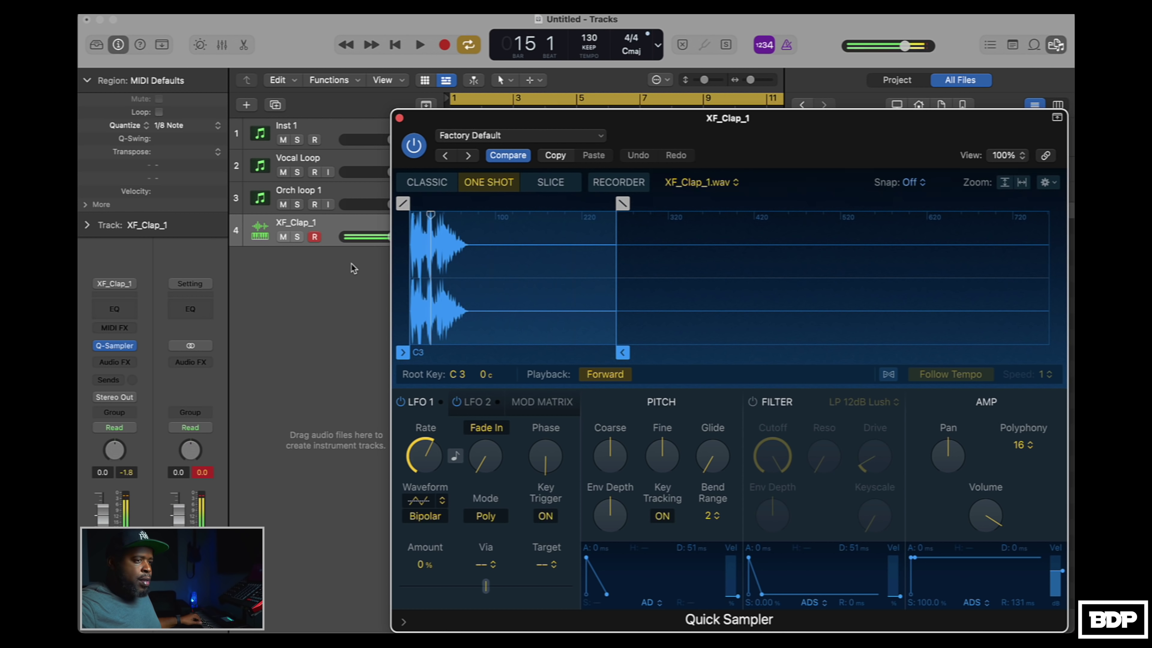
{"action": "key", "text": "super+w"}
{"action": "key", "text": "space"}
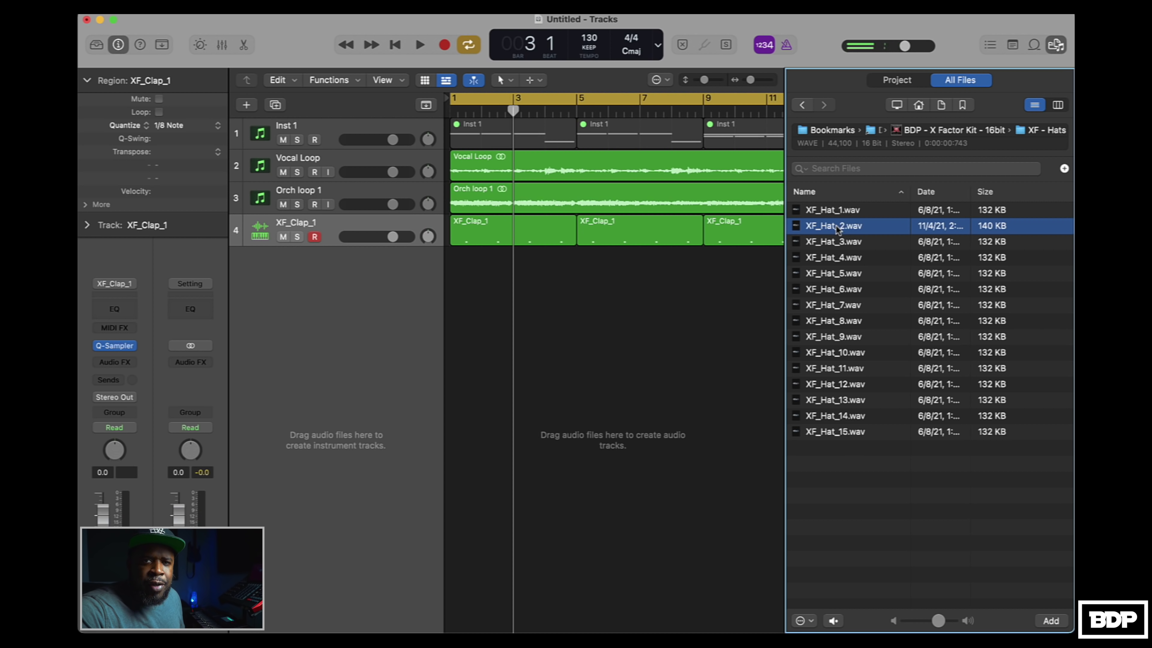
Add XF_Hat_2.wav as a new sampler track and open its four-bar region in the Piano Roll.
{"action": "left_click_drag", "start_coordinate": [836, 229], "coordinate": [499, 263]}
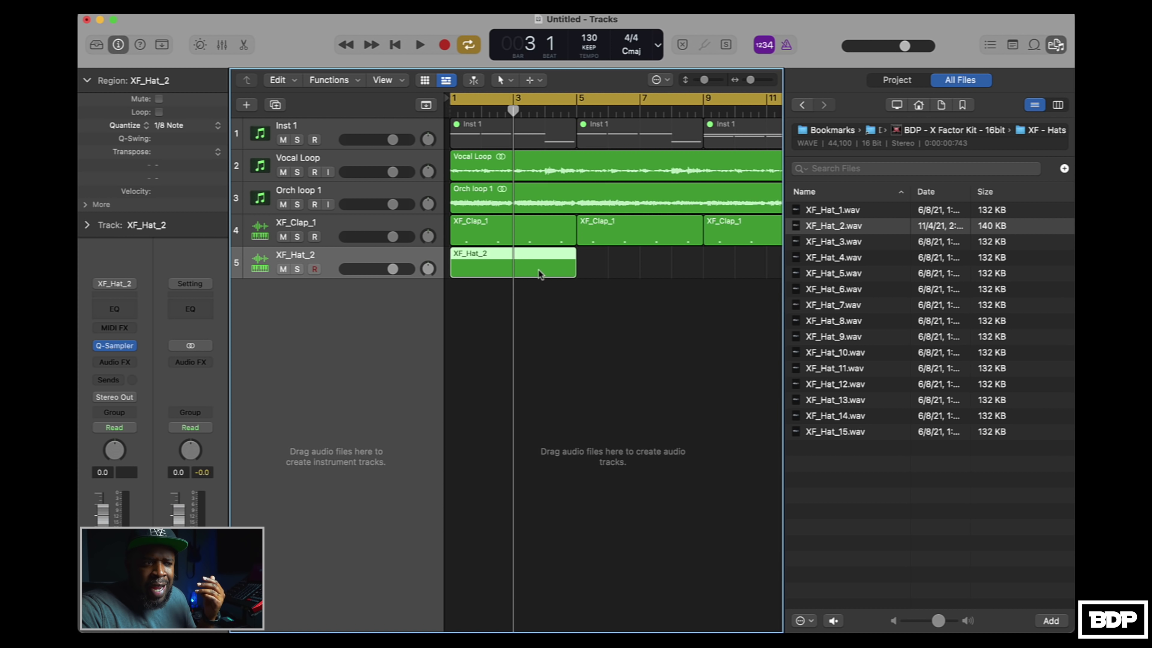
{"action": "double_click", "coordinate": [515, 272]}
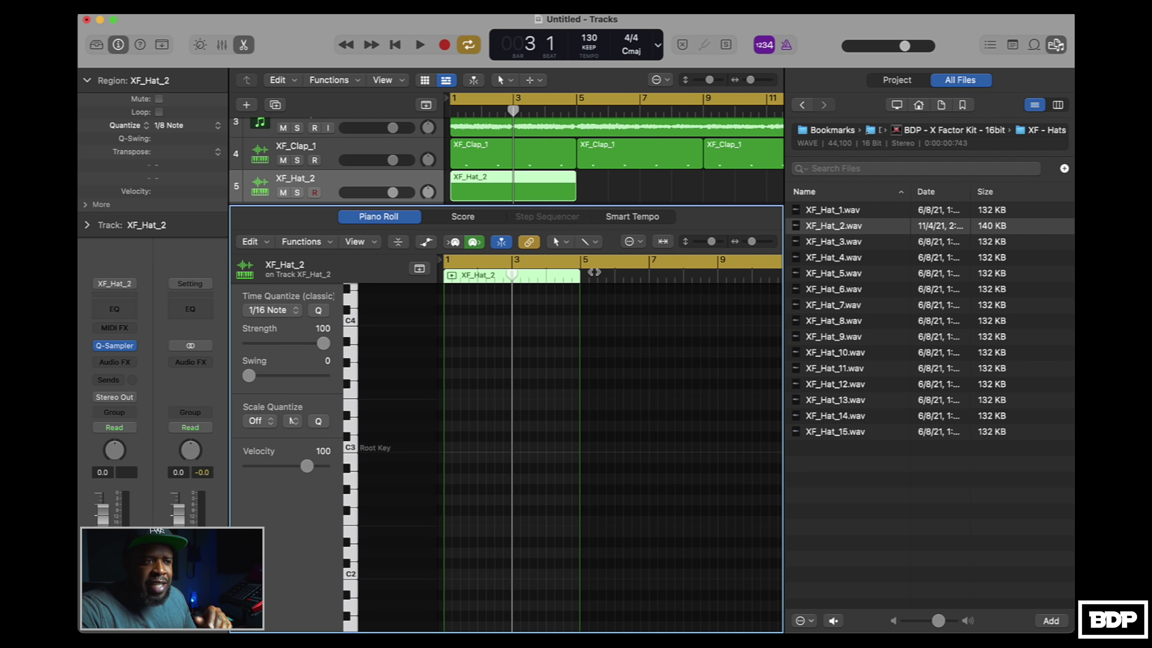
Paint hat notes on C3 across the XF_Hat_2 region using the Brush Tool and 1/8 Note quantize, and play them back.
{"action": "left_click", "coordinate": [588, 242]}
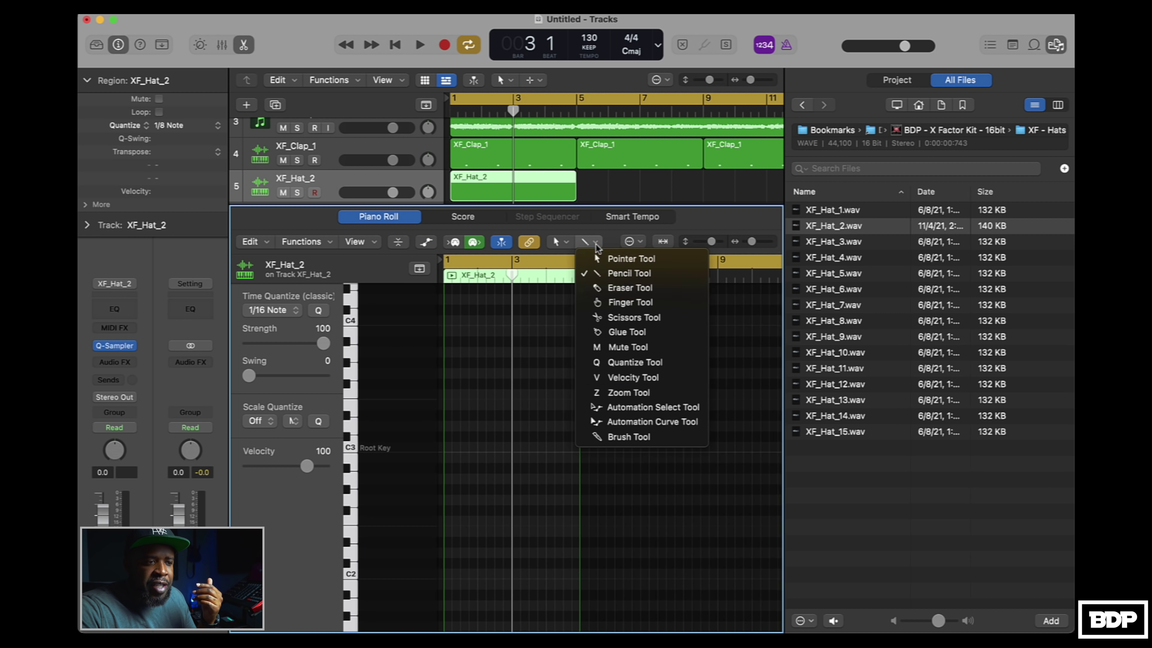
{"action": "left_click", "coordinate": [637, 435]}
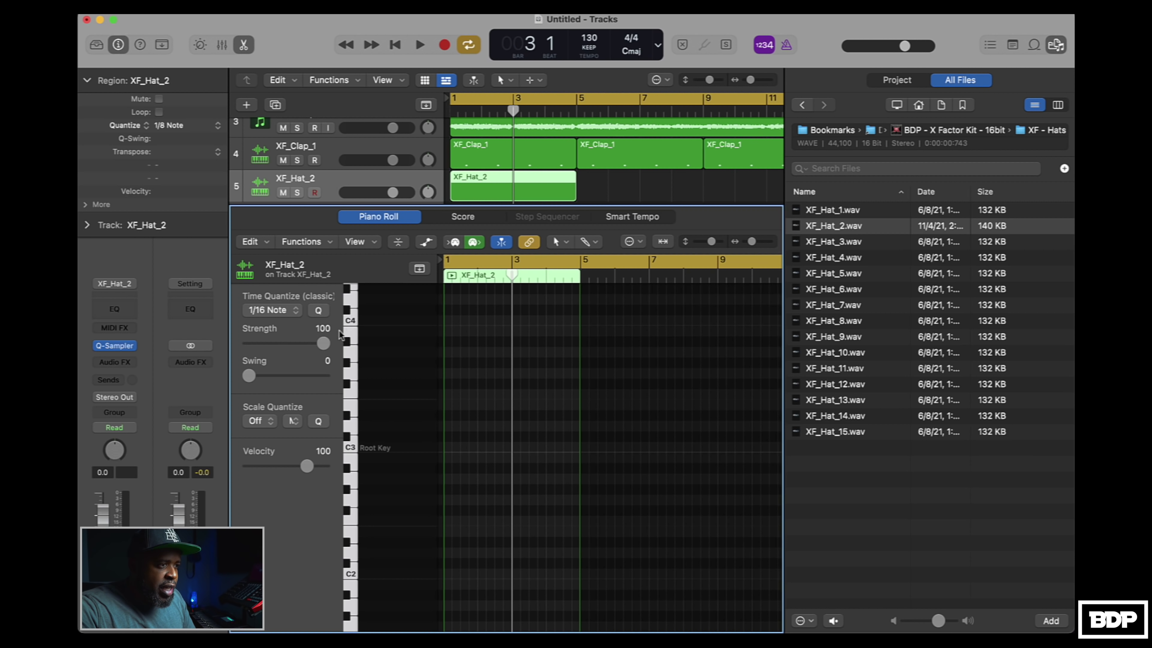
{"action": "left_click", "coordinate": [293, 312]}
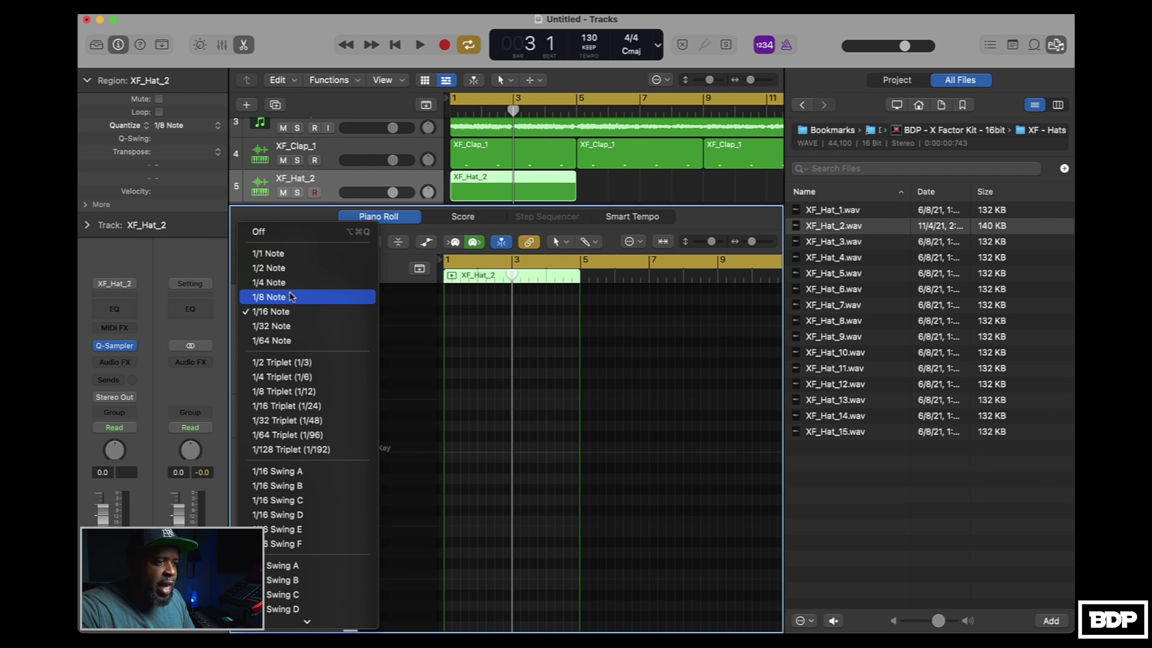
{"action": "left_click", "coordinate": [292, 294]}
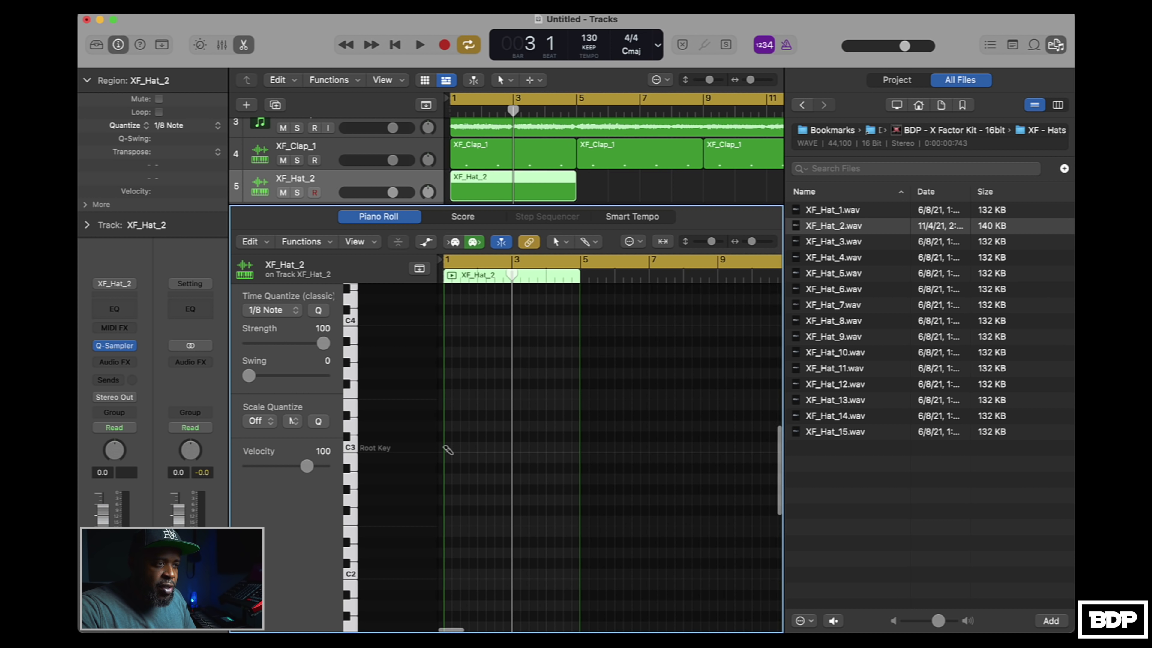
{"action": "left_click_drag", "start_coordinate": [447, 449], "coordinate": [570, 450]}
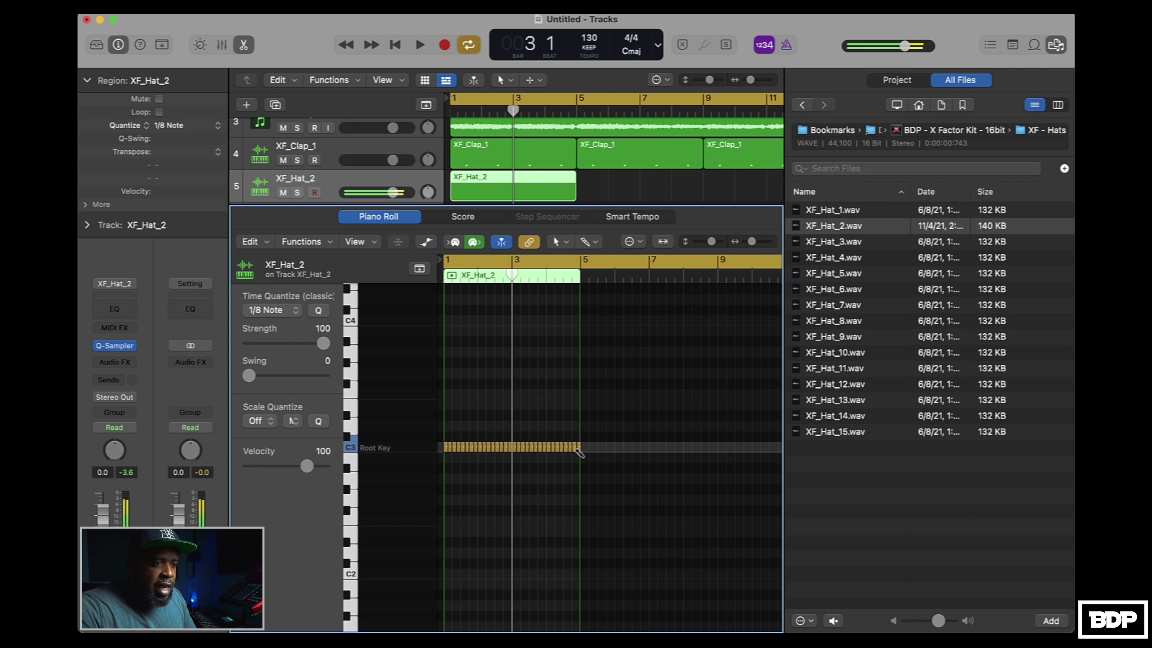
{"action": "key", "text": "space"}
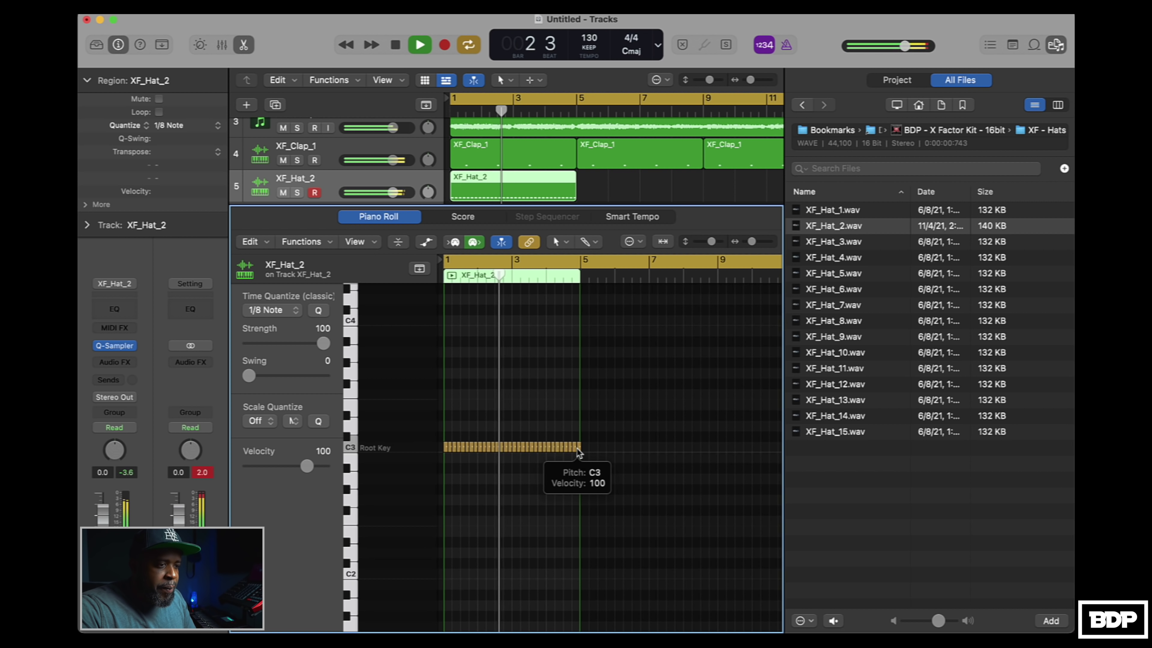
{"action": "key", "text": "space"}
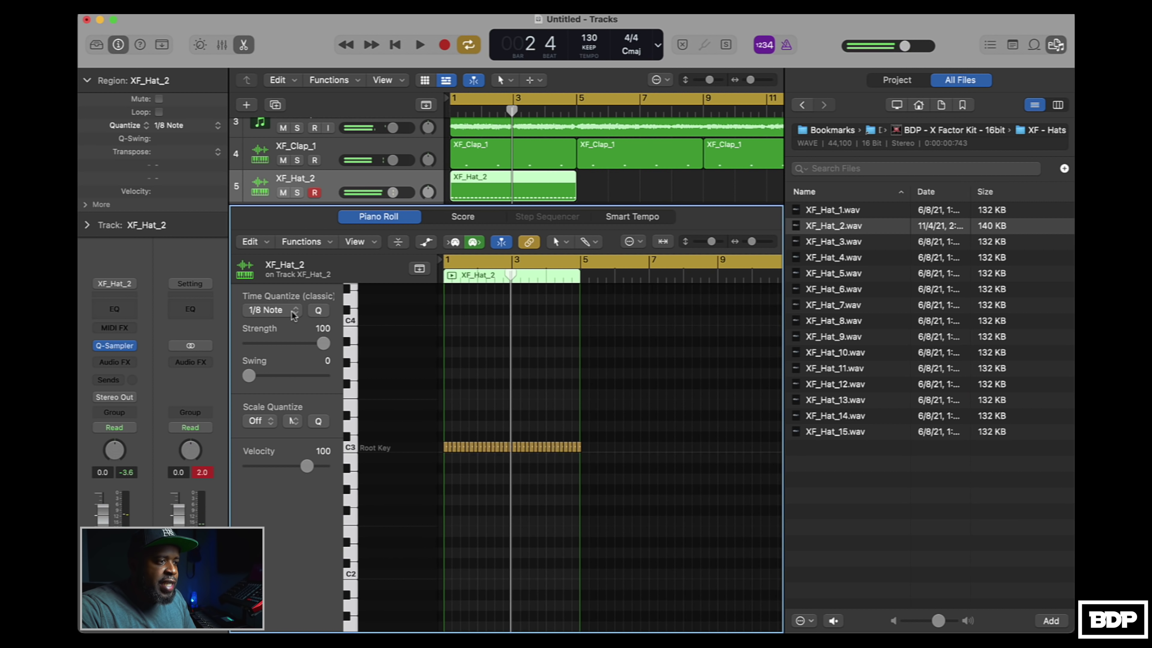
Set Time Quantize to 1/16 Triplet and paint short hat notes on G#2 and G2 late in bar 1, then play them.
{"action": "left_click", "coordinate": [272, 310]}
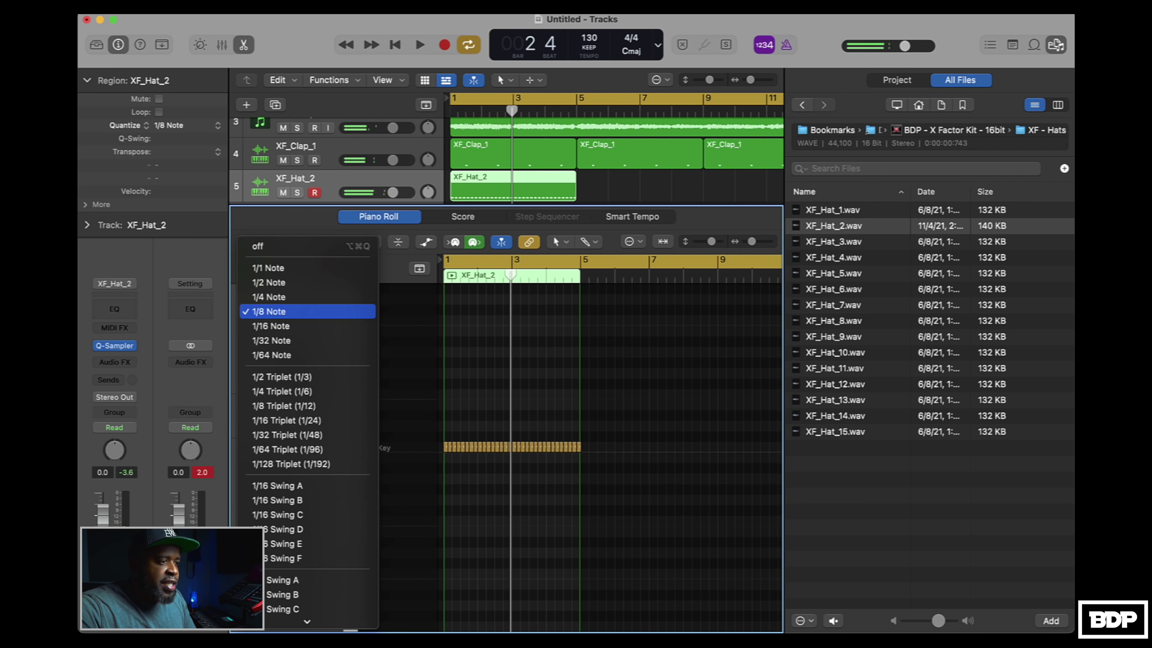
{"action": "left_click", "coordinate": [295, 419]}
{"action": "key", "text": "space"}
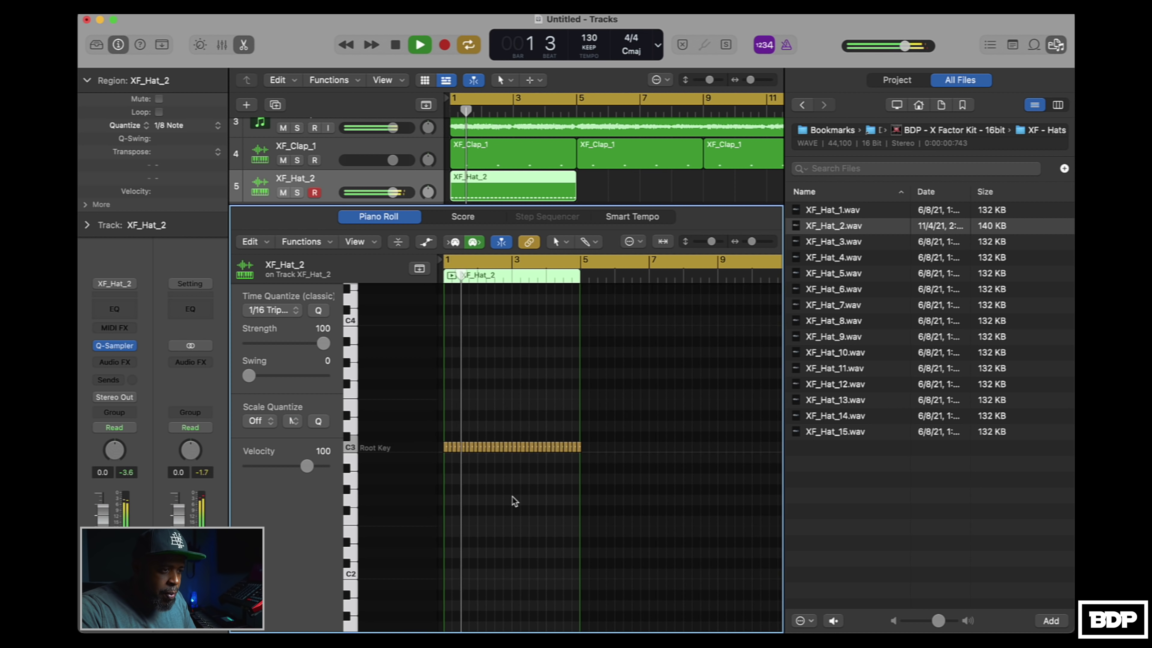
{"action": "key", "text": "space"}
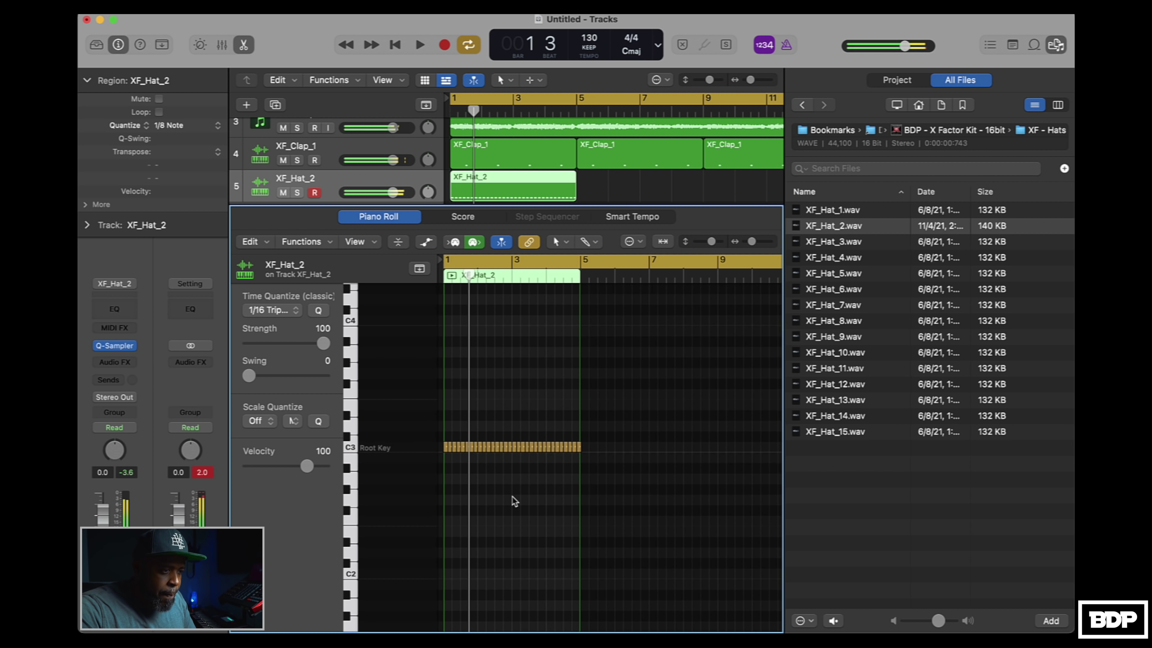
{"action": "left_click", "coordinate": [474, 487]}
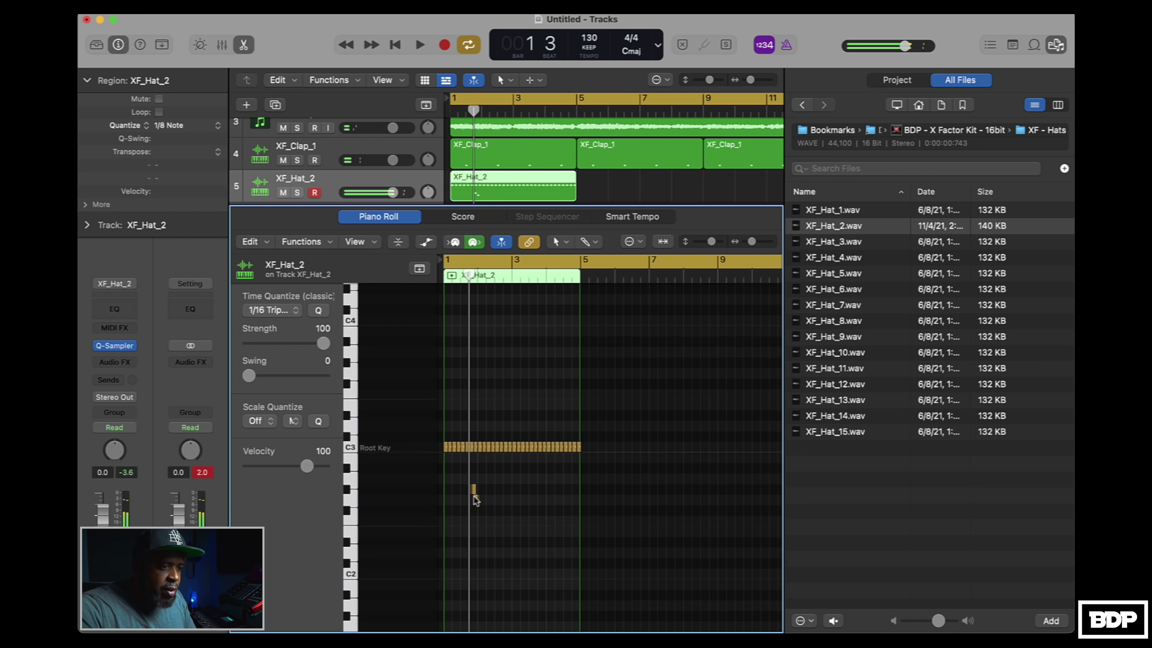
{"action": "left_click", "coordinate": [476, 499]}
{"action": "key", "text": "space"}
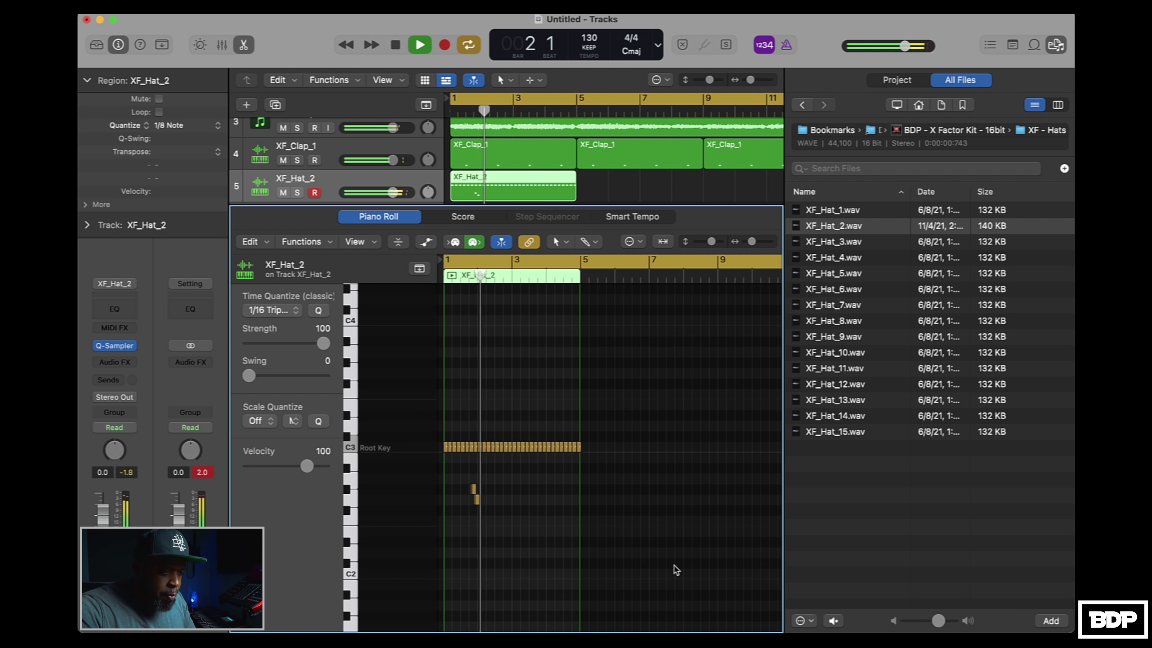
Examine the four lower hat notes in bar 1 up close and listen to them in playback.
{"action": "scroll", "coordinate": [547, 488], "scroll_direction": "up", "scroll_amount": 5}
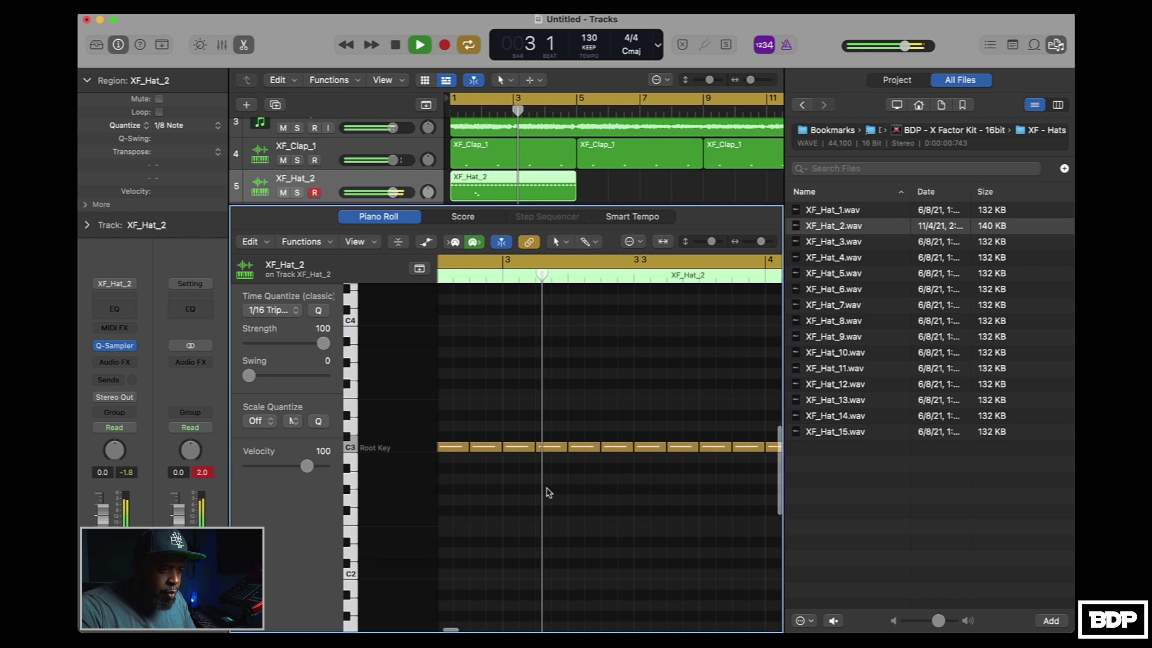
{"action": "key", "text": "space"}
{"action": "left_click_drag", "start_coordinate": [705, 521], "coordinate": [645, 503]}
{"action": "key", "text": "space"}
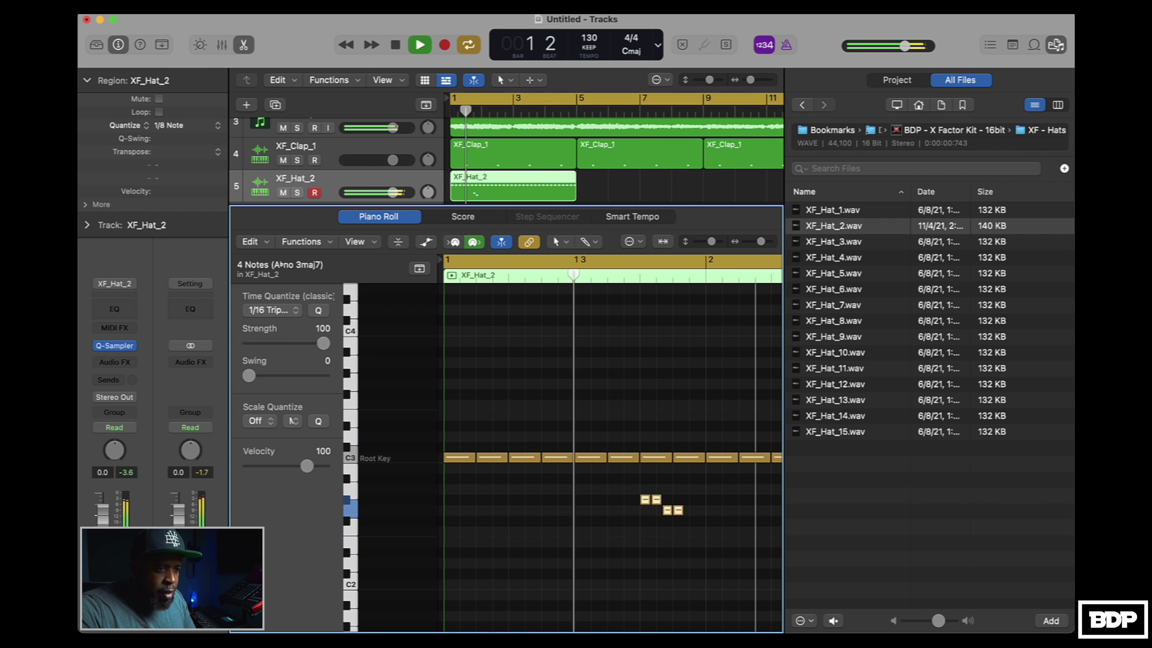
{"action": "left_click", "coordinate": [748, 553]}
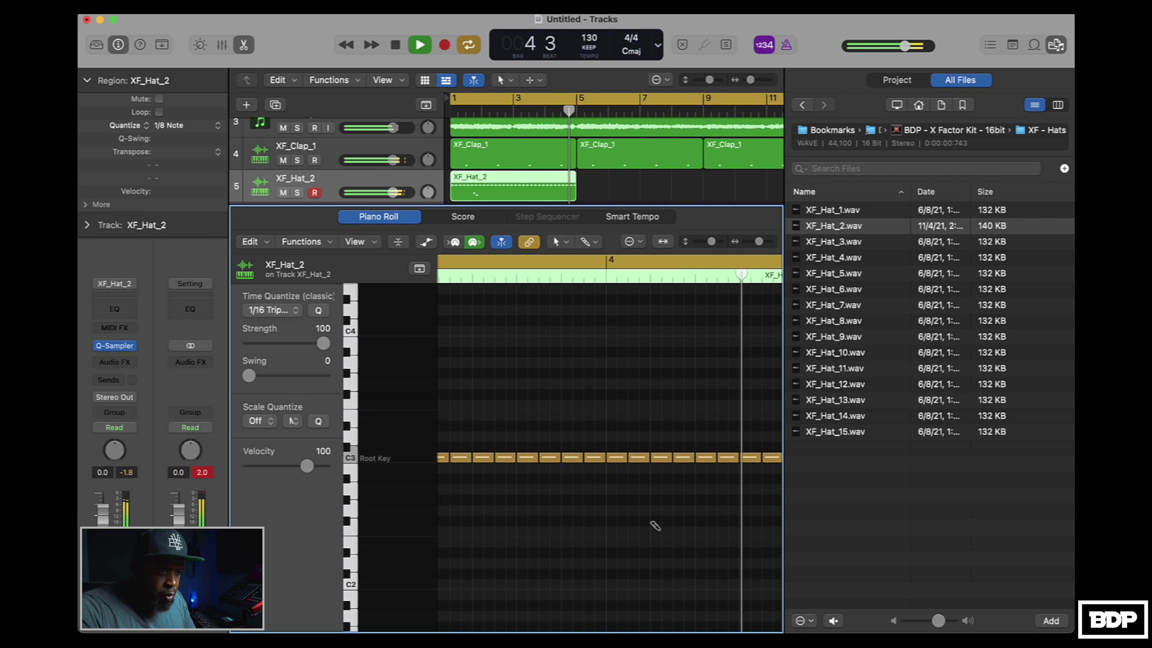
Paint a descending hat roll from F#2 to D2 in bar 4 and repeat the XF_Hat_2 region along its track.
{"action": "left_click_drag", "start_coordinate": [654, 521], "coordinate": [696, 567]}
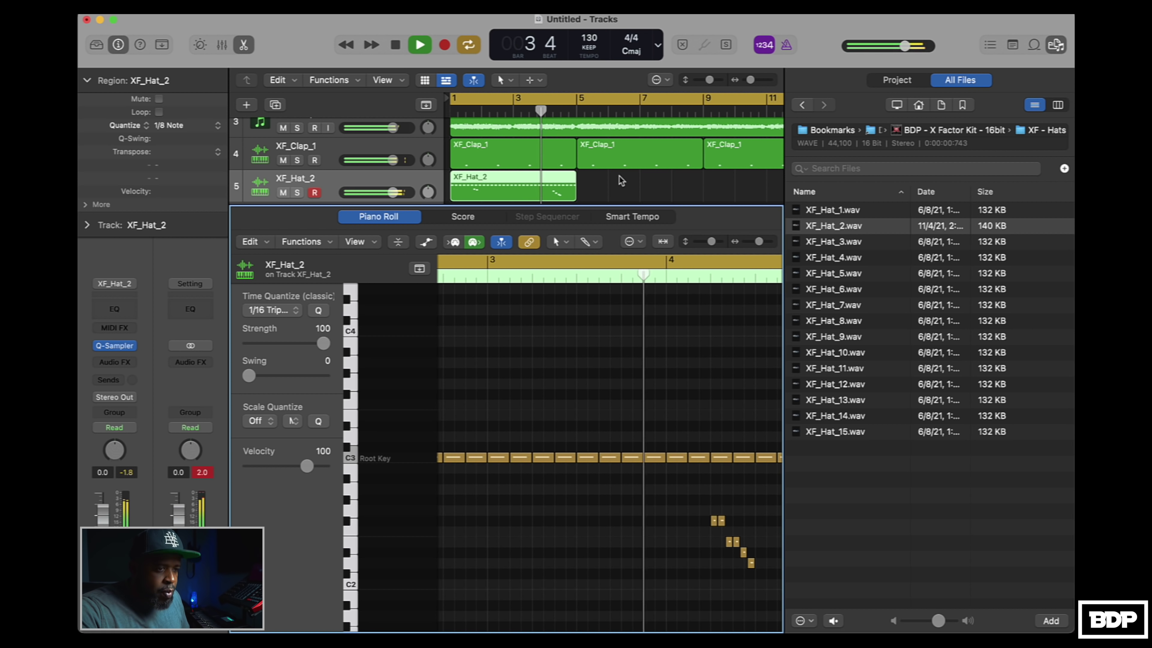
{"action": "left_click", "coordinate": [536, 182]}
{"action": "key", "text": "space"}
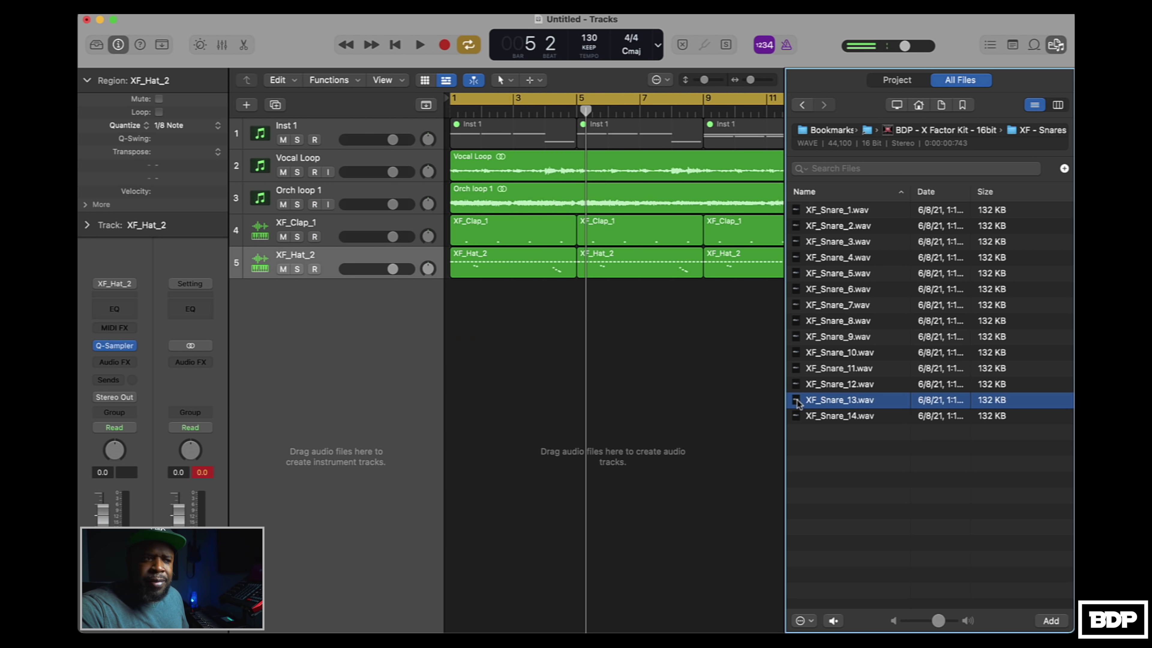
Add XF_Snare_13.wav as a new sampler track and copy the first XF_Clap_1 region onto it at bar 1.
{"action": "left_click_drag", "start_coordinate": [797, 399], "coordinate": [334, 328]}
{"action": "key", "text": "super+w"}
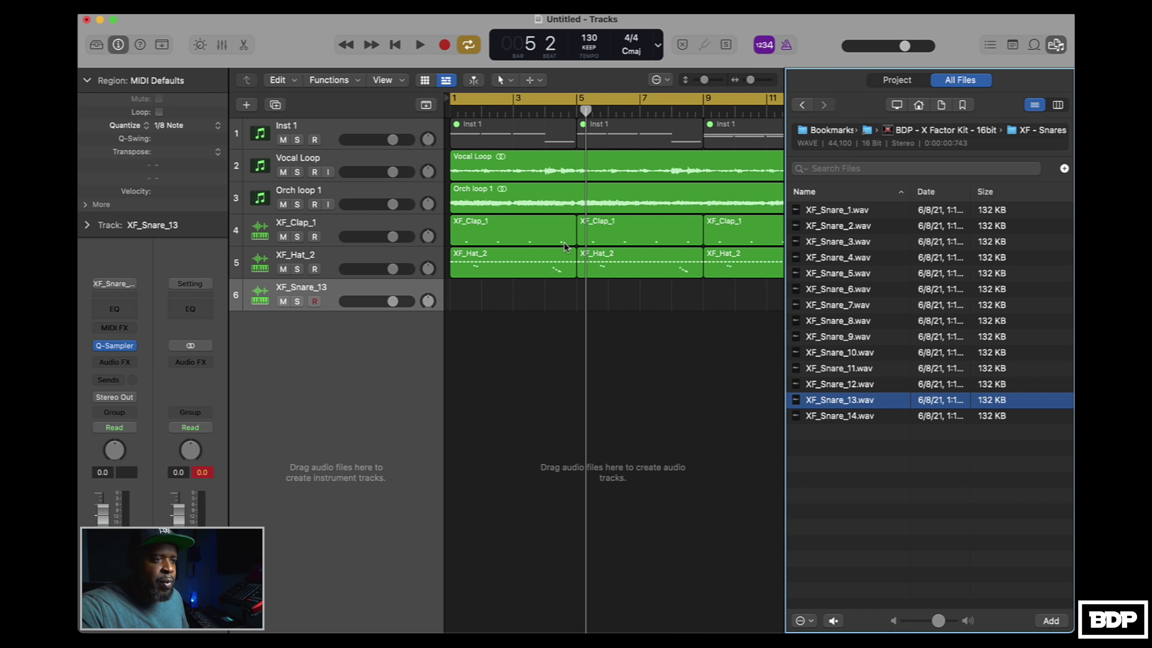
{"action": "left_click", "coordinate": [515, 230]}
{"action": "left_click_drag", "start_coordinate": [514, 229], "coordinate": [517, 294]}
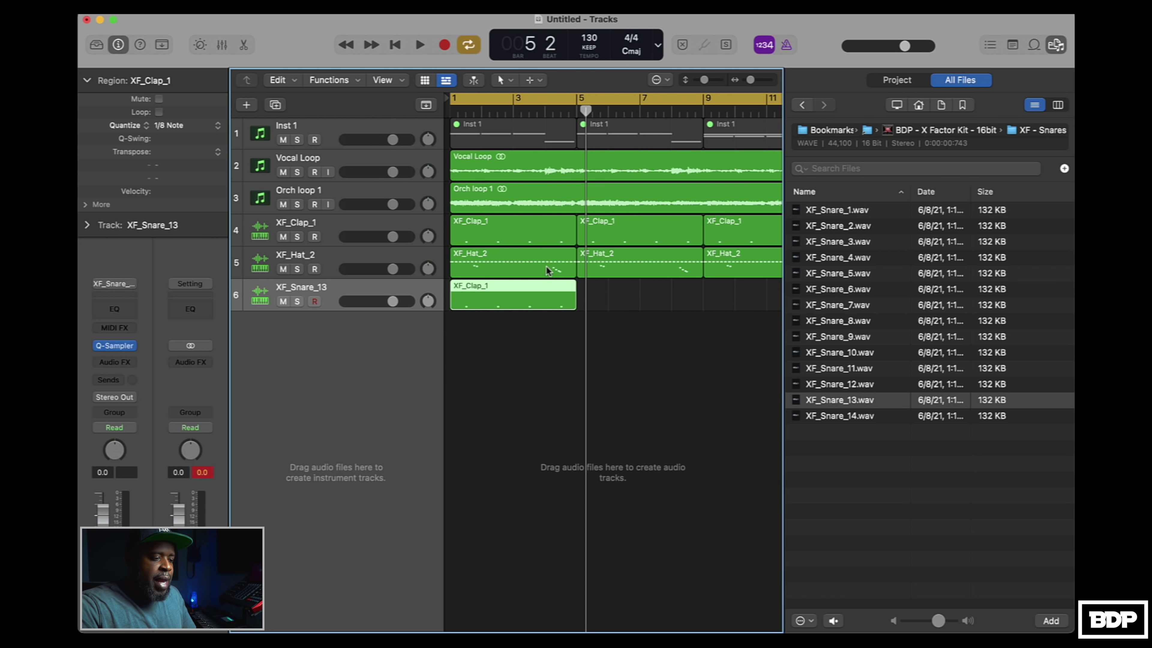
Repeat the copied clap region along the XF_Snare_13 track up to bar 17 and play the arrangement.
{"action": "key", "text": "super+r"}
{"action": "key", "text": "super+r"}
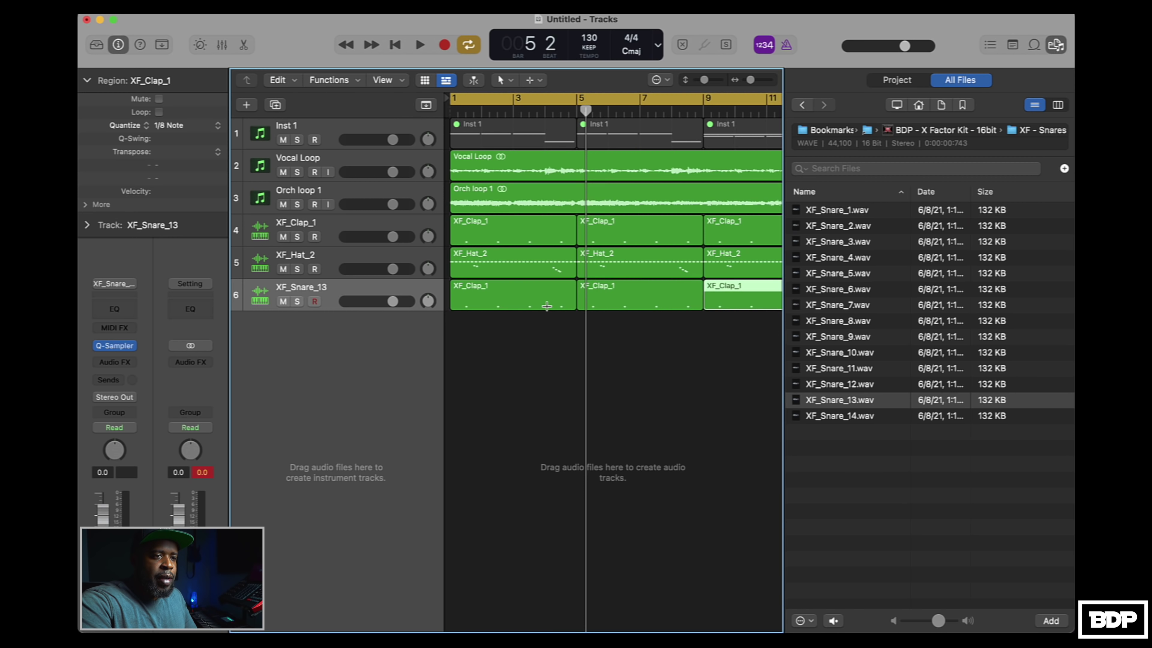
{"action": "key", "text": "space"}
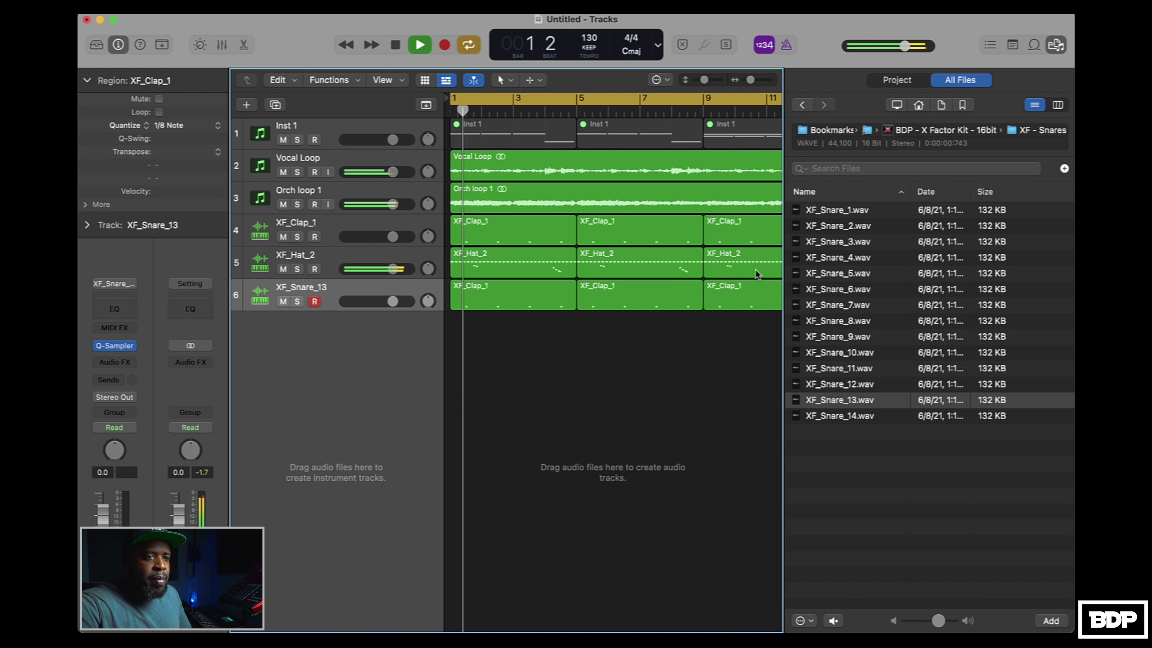
{"action": "mouse_move", "coordinate": [780, 276]}
{"action": "left_mouse_down"}
{"action": "mouse_move", "coordinate": [953, 278]}
{"action": "mouse_move", "coordinate": [792, 279]}
{"action": "left_mouse_up"}
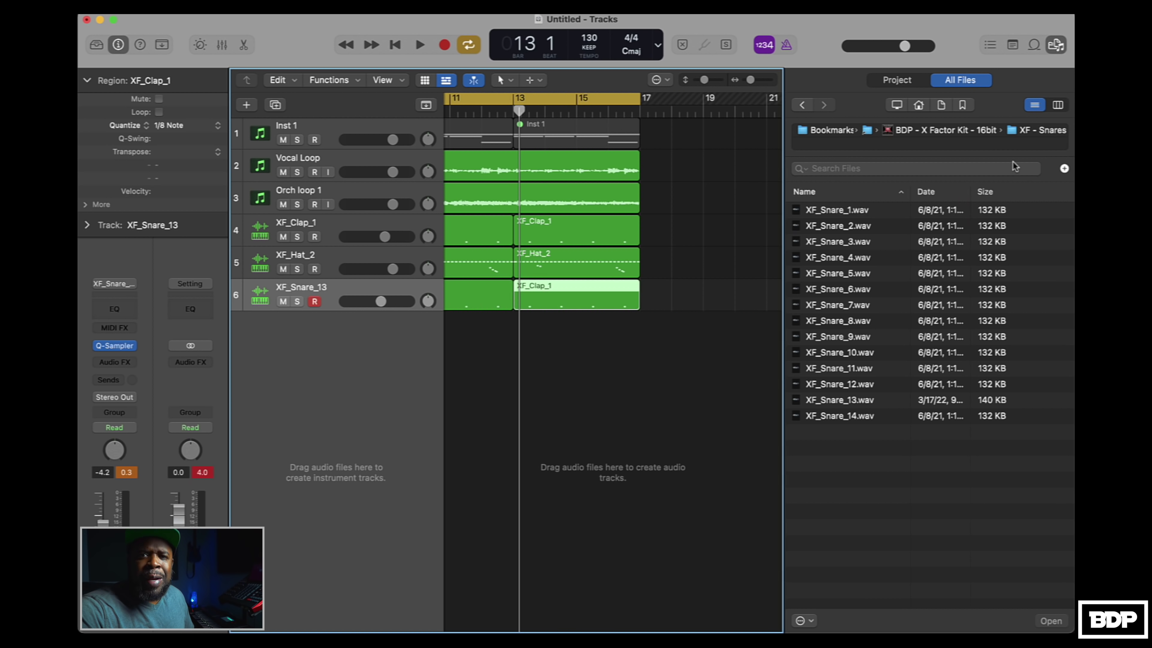
Audition XF_808_1.wav and XF_808_2.wav, and add XF_808_2.wav as a new Quick Sampler track.
{"action": "left_click", "coordinate": [835, 215]}
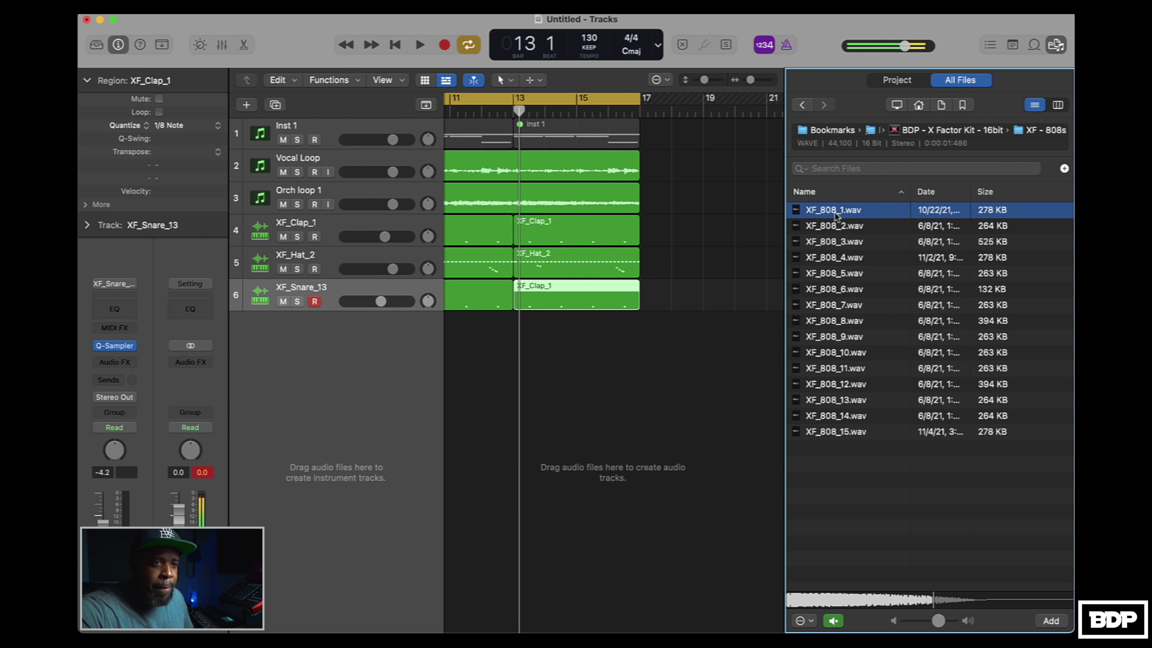
{"action": "left_click", "coordinate": [835, 230]}
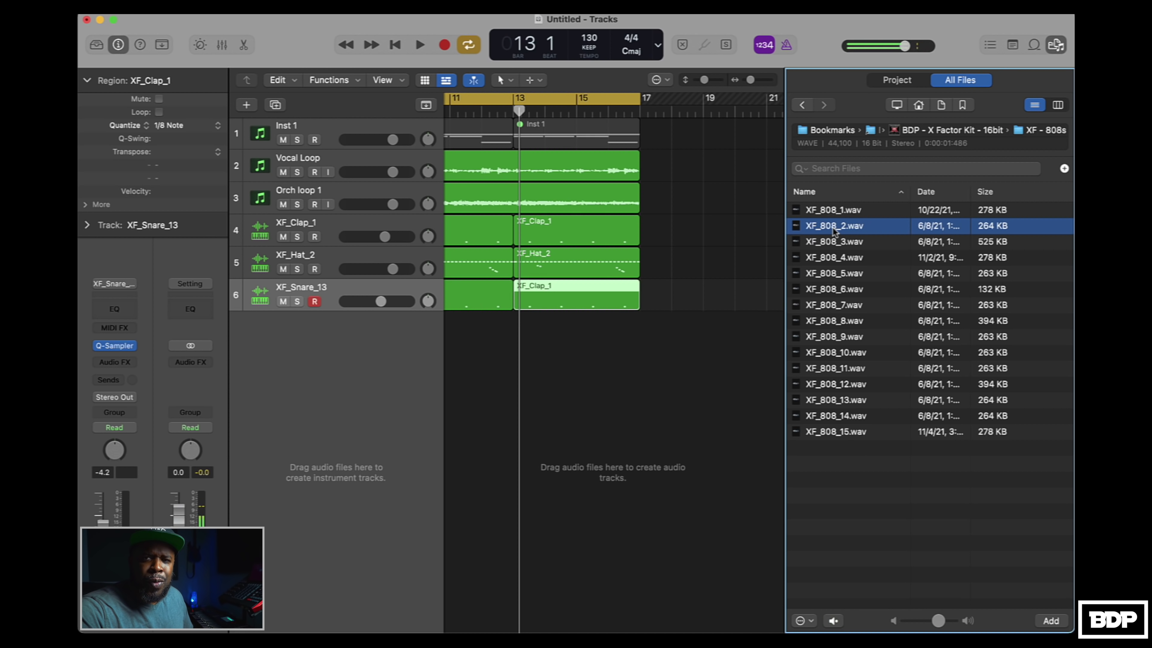
{"action": "left_click_drag", "start_coordinate": [834, 231], "coordinate": [350, 363]}
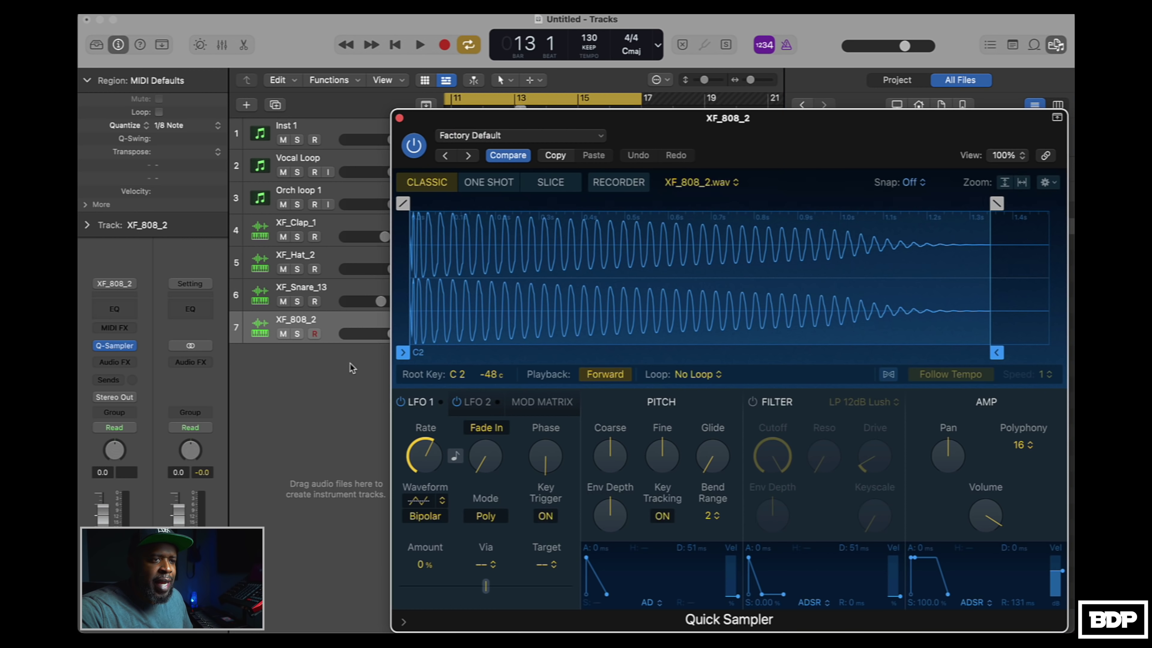
Set the XF_808_2 sampler to Mono polyphony and One Shot mode, close its window and start recording the 808 part.
{"action": "left_click", "coordinate": [1030, 446]}
{"action": "left_click", "coordinate": [1017, 321]}
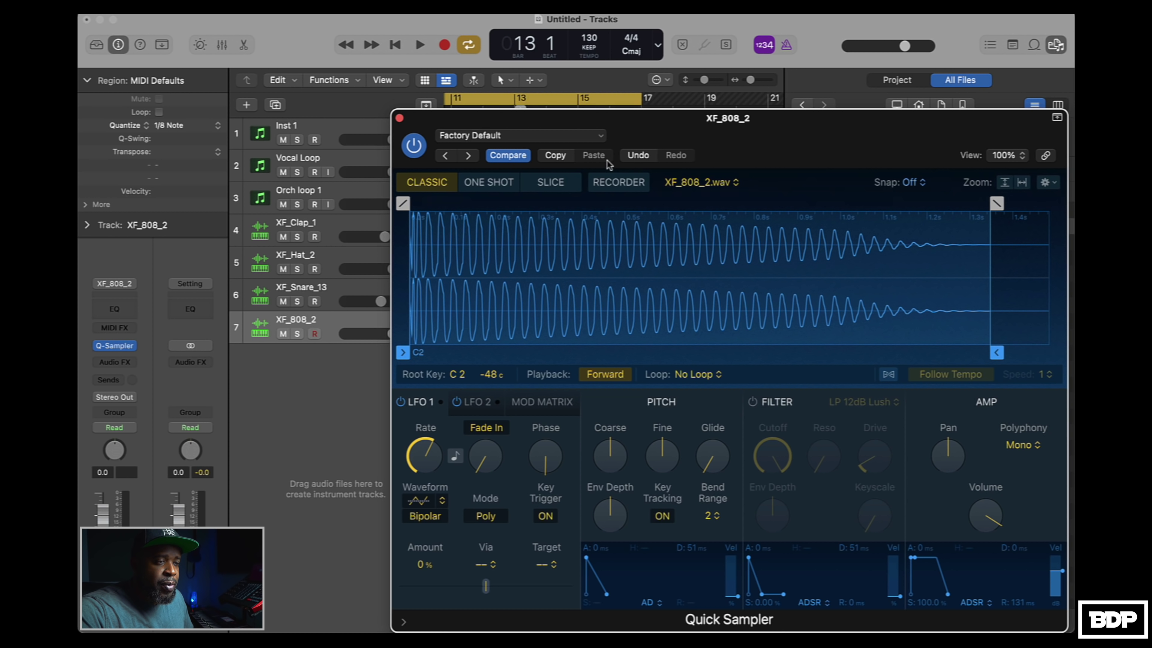
{"action": "left_click", "coordinate": [501, 188]}
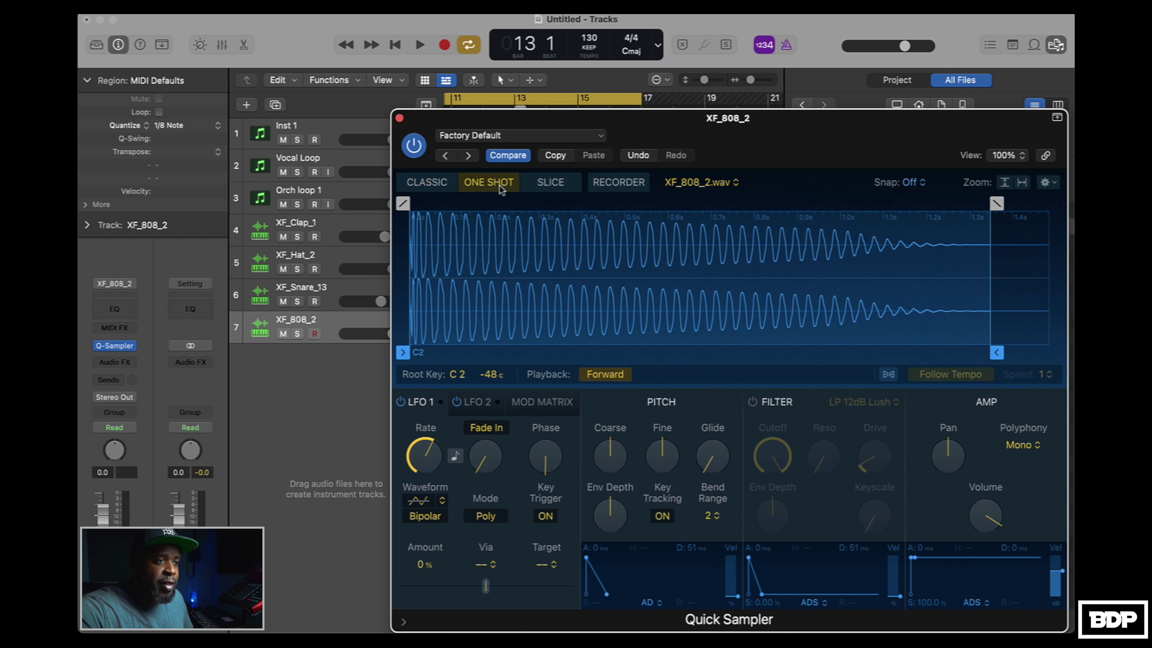
{"action": "left_click", "coordinate": [399, 118]}
{"action": "left_click", "coordinate": [445, 44]}
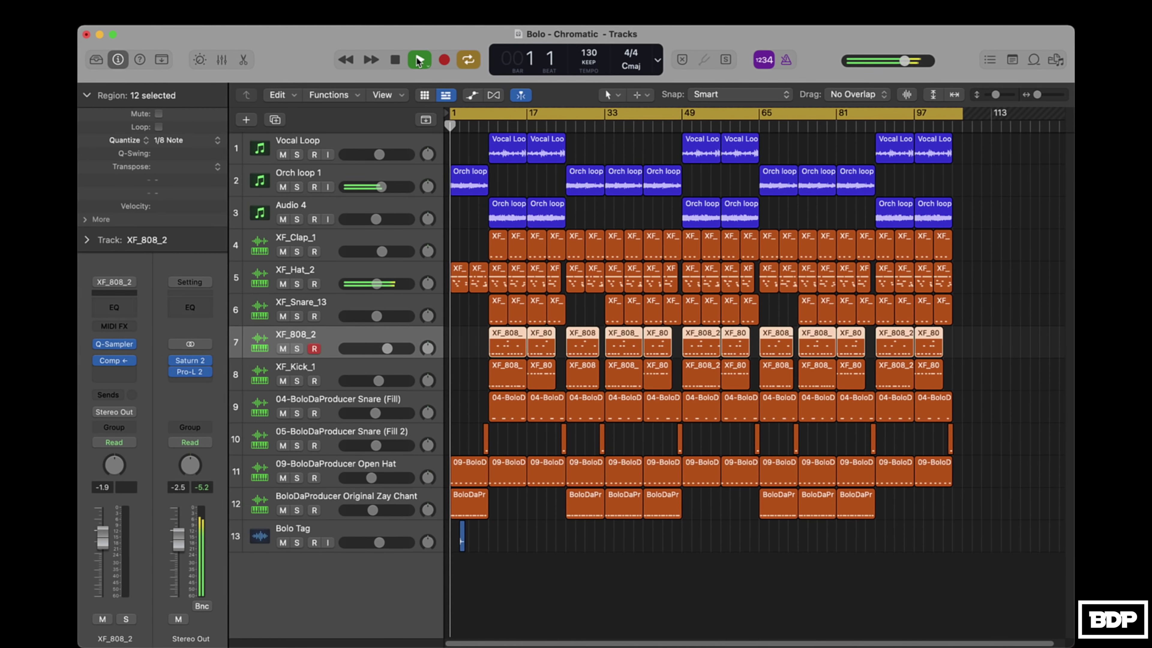
Play the full Bolo - Chromatic arrangement from bar 1.
{"action": "left_click", "coordinate": [419, 59]}
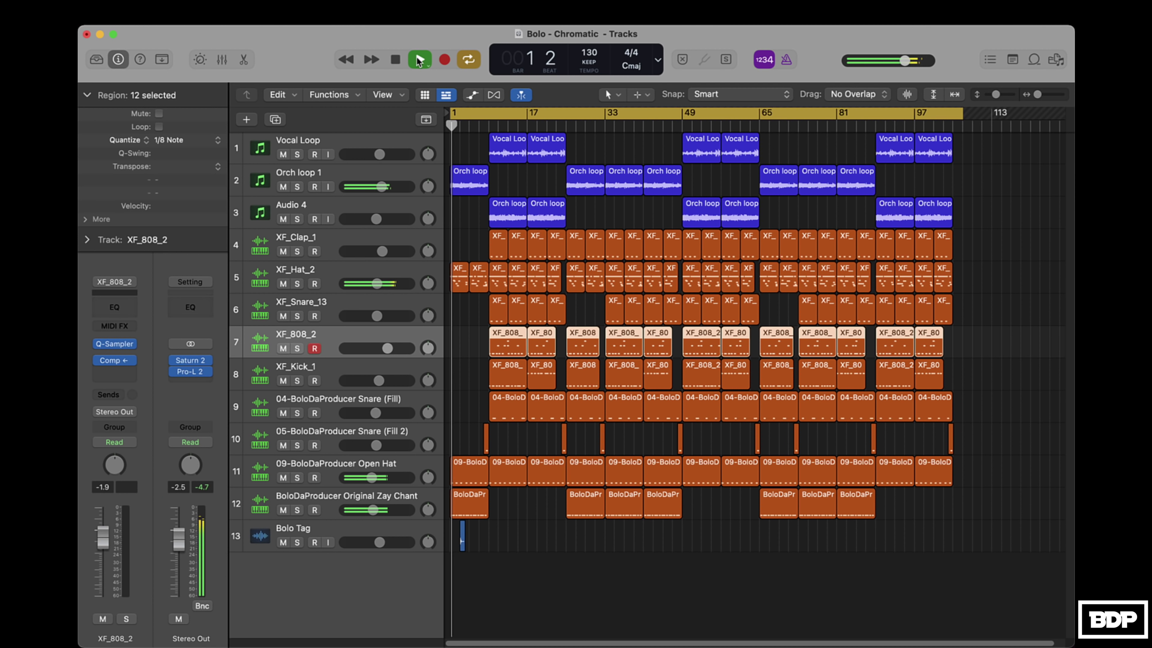